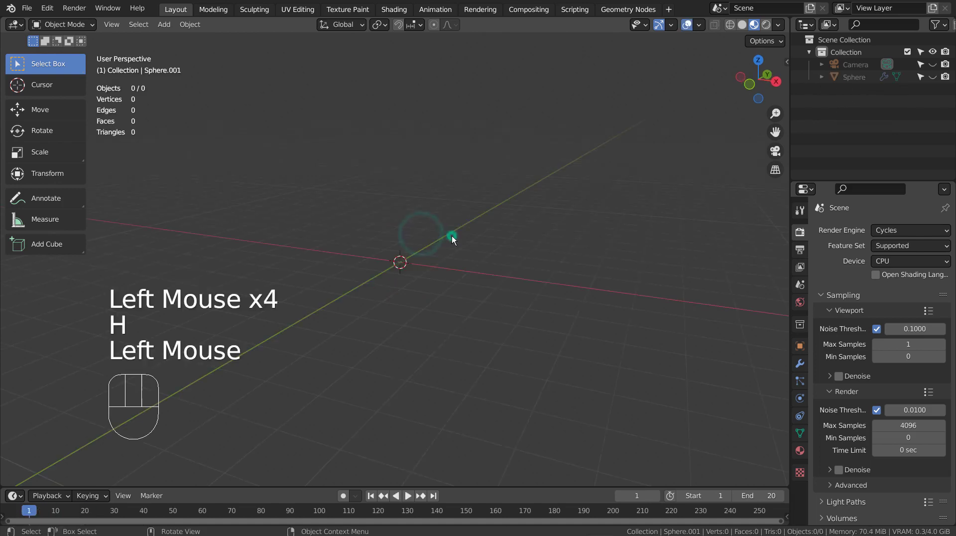
# Step: Add a UV sphere at the origin and smooth it with a level 1 subdivision and smooth shading
pyautogui.hotkey('shift', 'a')
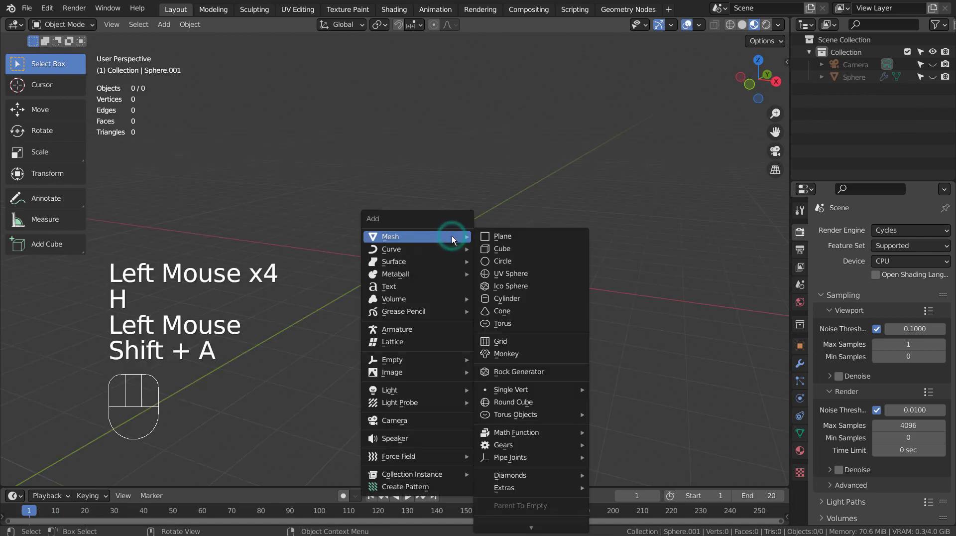
pyautogui.click(512, 272)
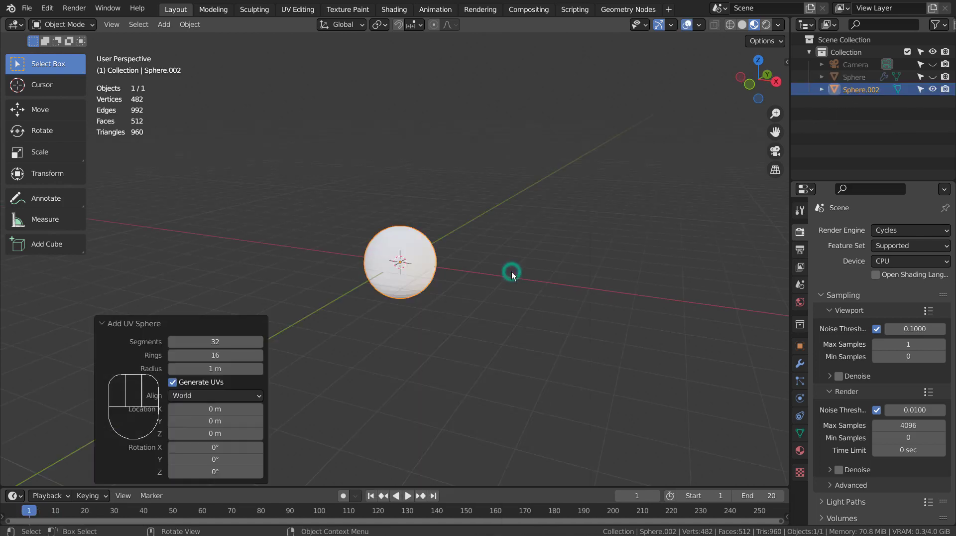
pyautogui.scroll(4, 465, 274)
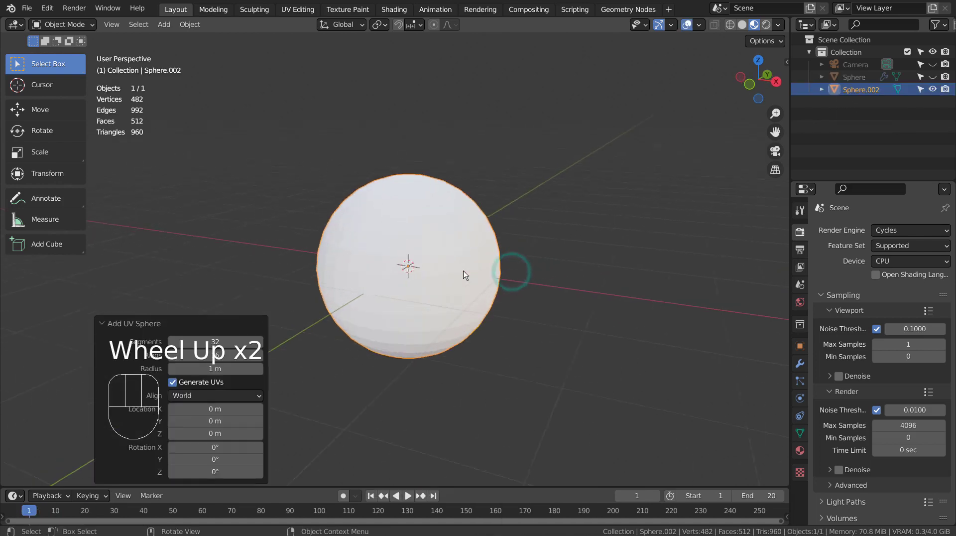
pyautogui.hotkey('ctrl', '1')
pyautogui.rightClick(441, 212)
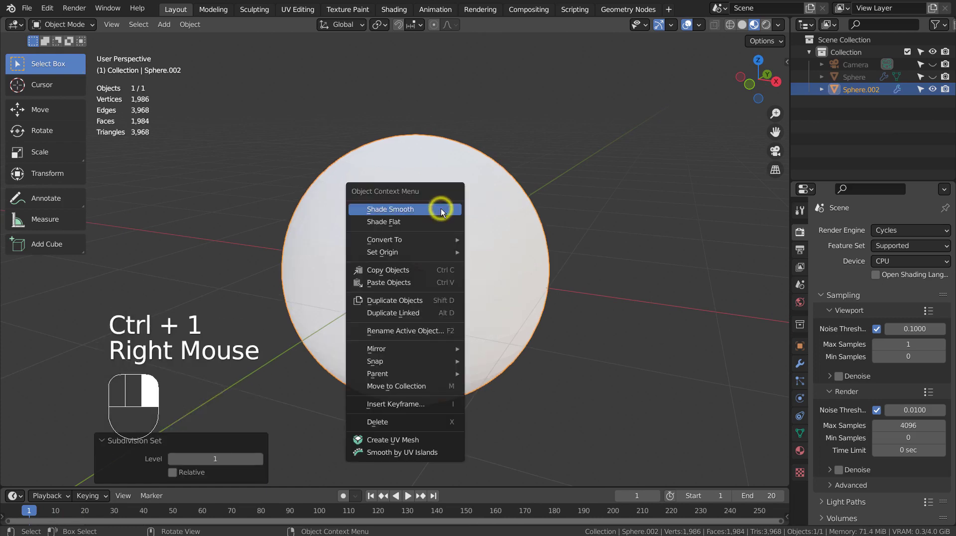
pyautogui.click(440, 208)
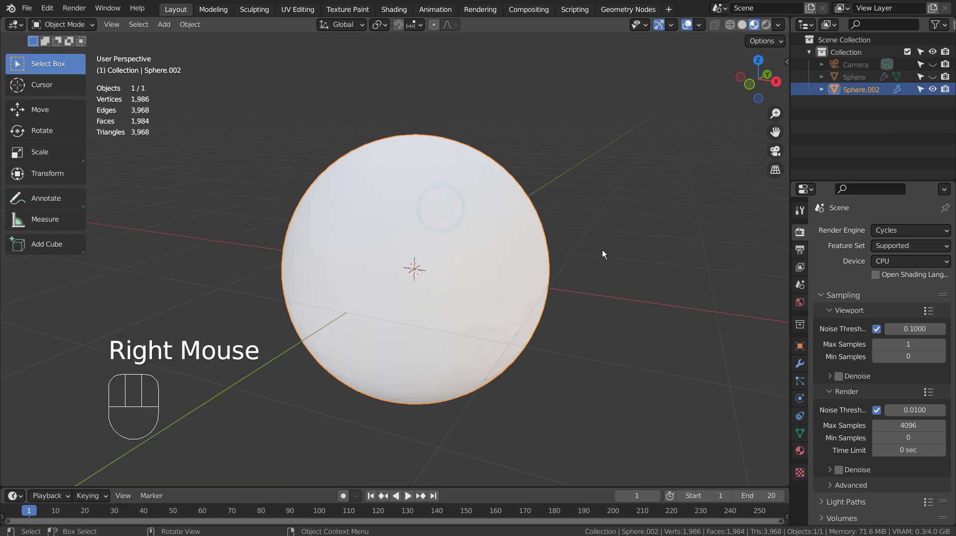
# Step: Assign the existing yellow Material.001 to the new sphere
pyautogui.moveTo(602, 249); pyautogui.dragTo(565, 242, button='middle')
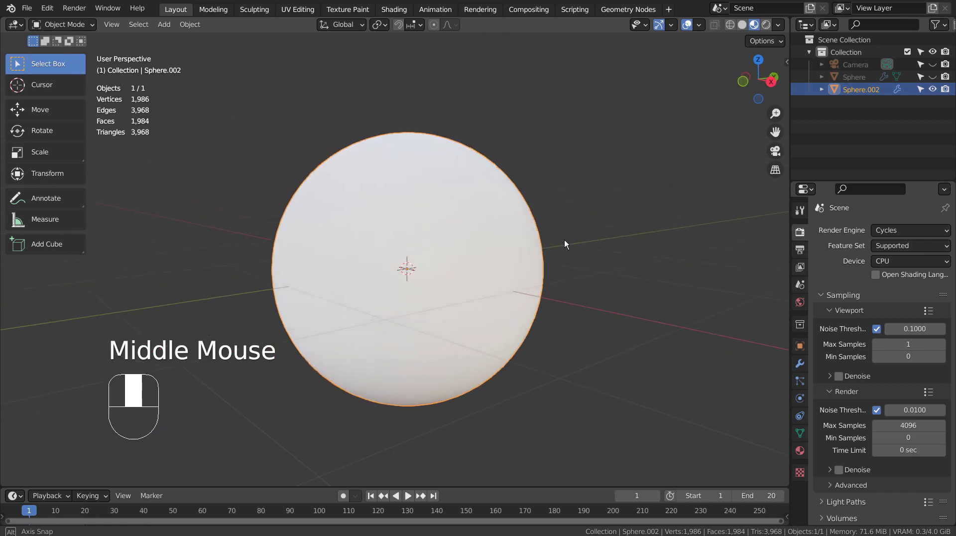
pyautogui.click(799, 449)
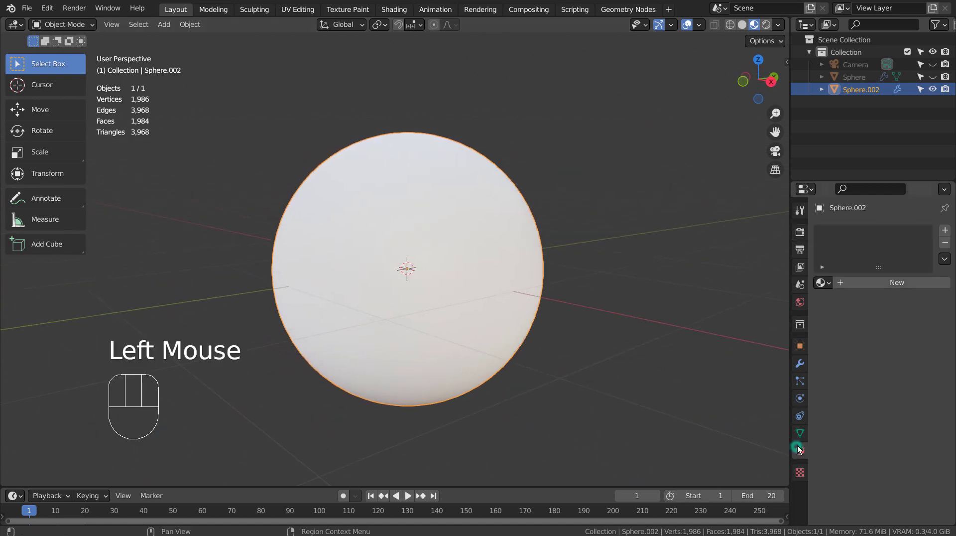
pyautogui.click(823, 282)
pyautogui.click(692, 314)
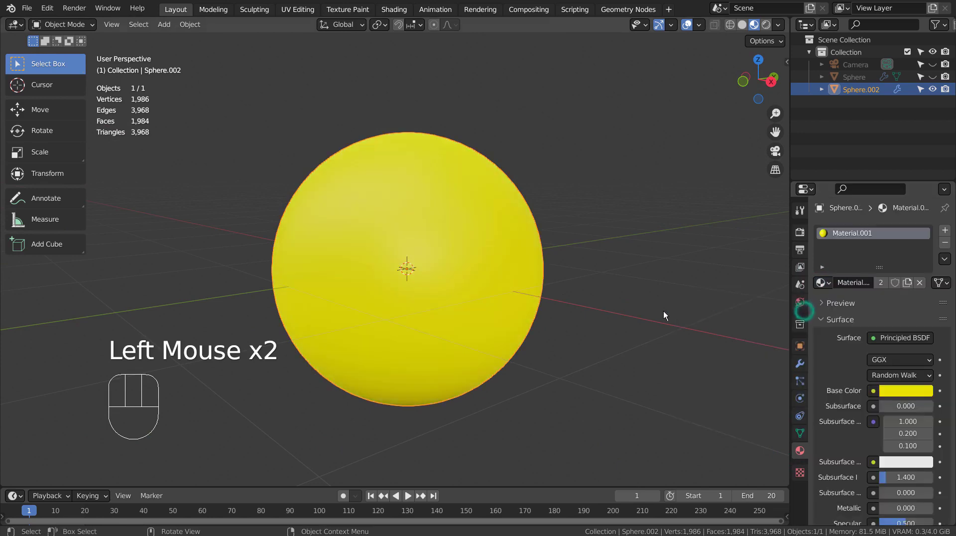
# Step: Duplicate the sphere, scale the copy to about 0.109, and place it on the large sphere's upper edge at about X -0.85 m, Z 0.51 m
pyautogui.moveTo(513, 283); pyautogui.dragTo(488, 284, button='middle')
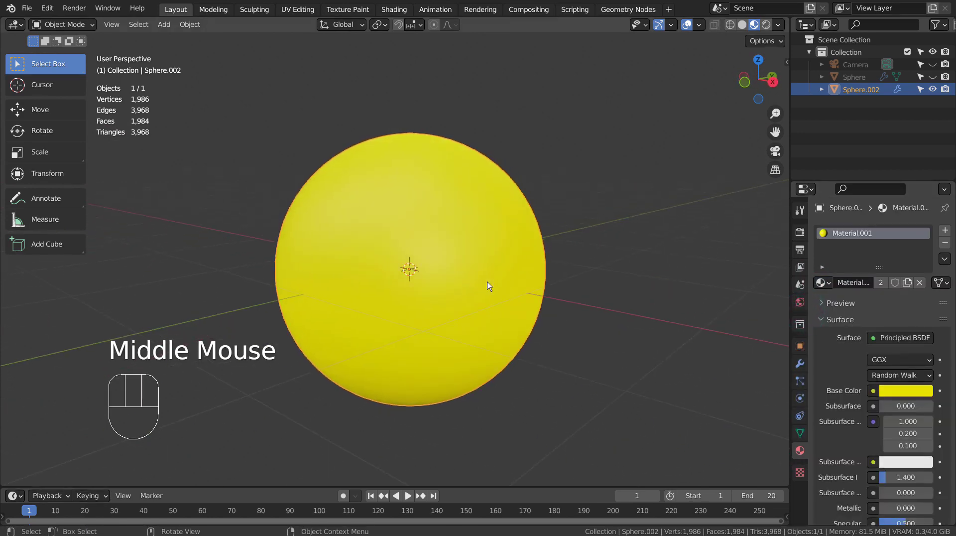
pyautogui.press('KP_1')
pyautogui.scroll(-2, 493, 285)
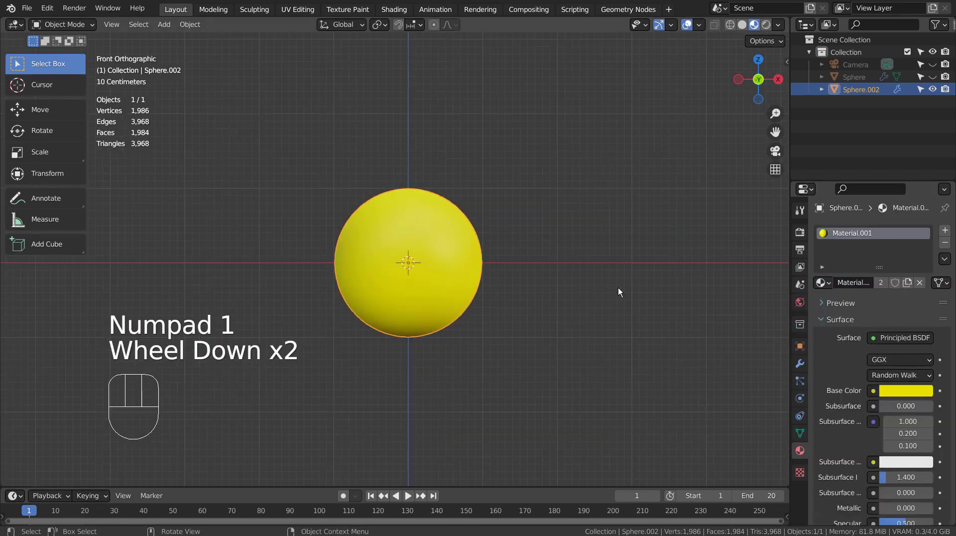
pyautogui.hotkey('shift', 'd')
pyautogui.press('s')
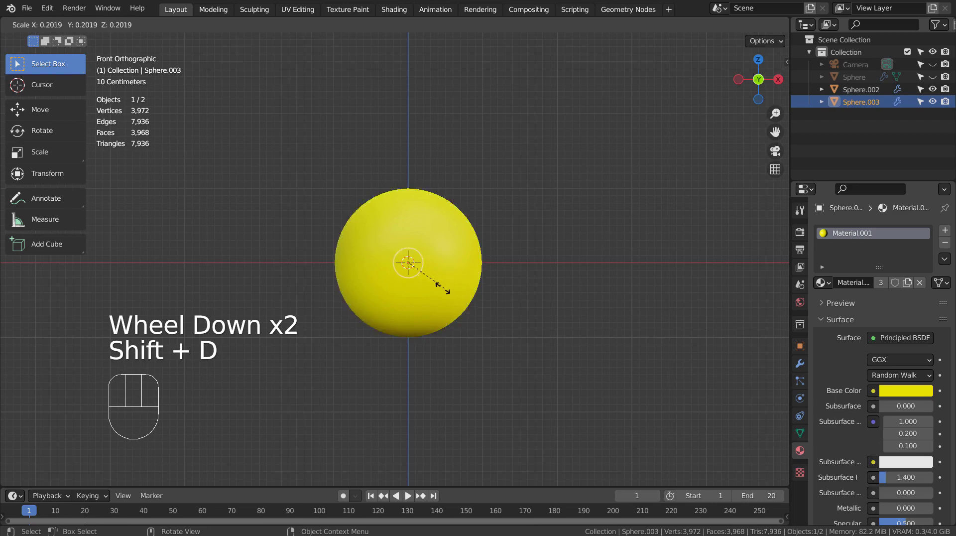
pyautogui.click(423, 280)
pyautogui.press('g')
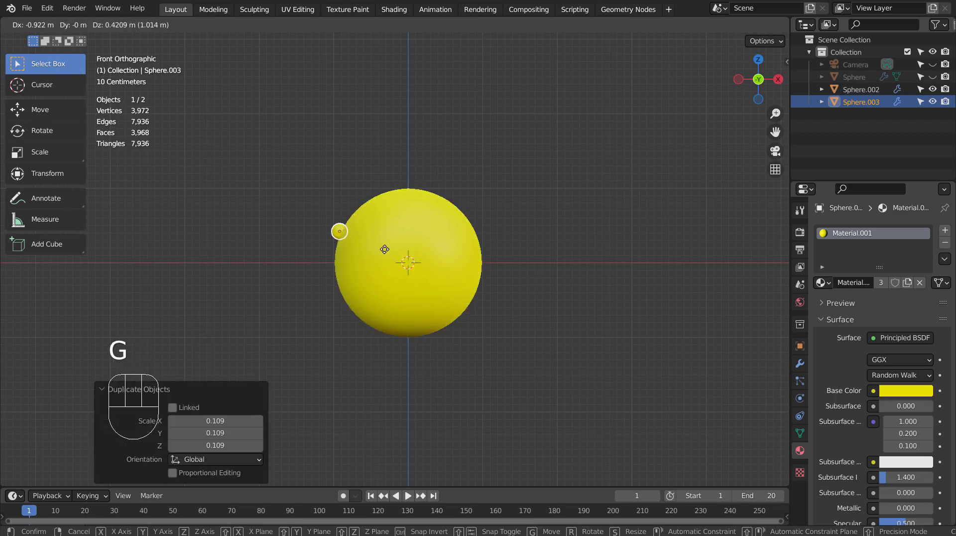
pyautogui.click(390, 242)
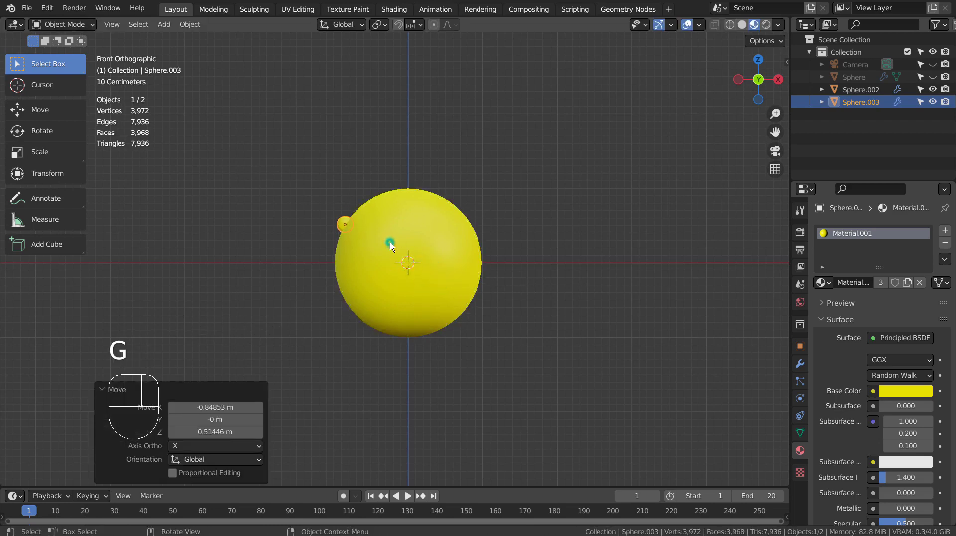
# Step: Replace the small sphere's material with the black Material.002
pyautogui.click(881, 283)
pyautogui.click(822, 282)
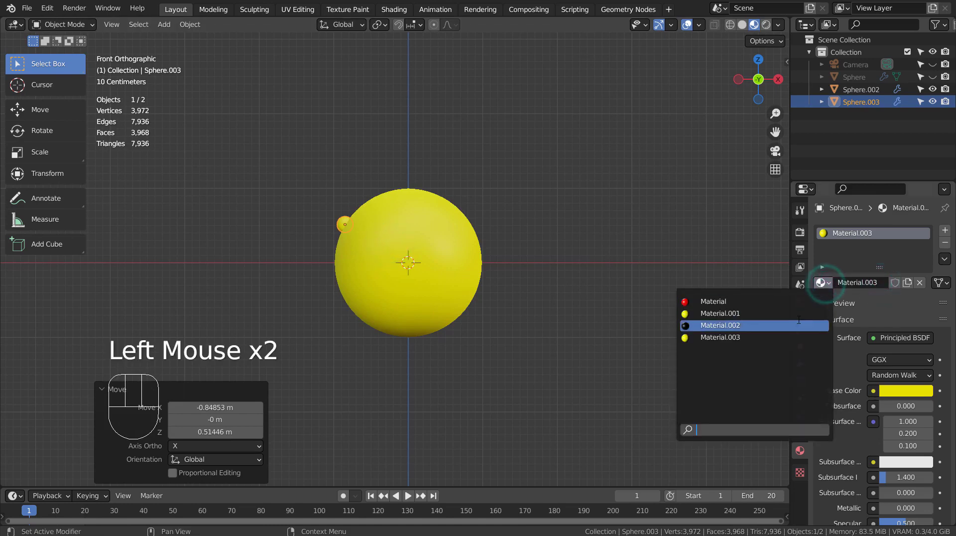
pyautogui.click(784, 324)
pyautogui.press('shift')
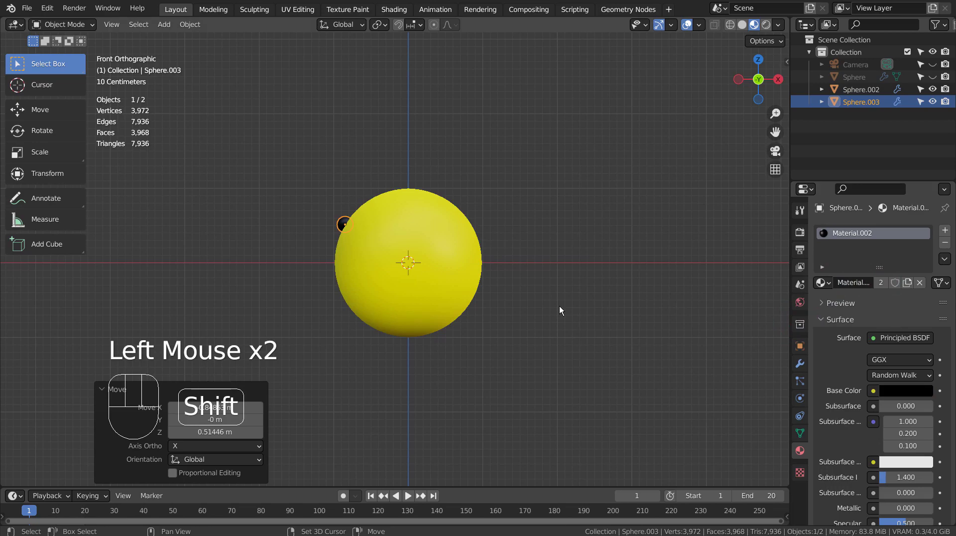
# Step: Add a Mirror modifier to the small black sphere
pyautogui.click(801, 365)
pyautogui.click(860, 229)
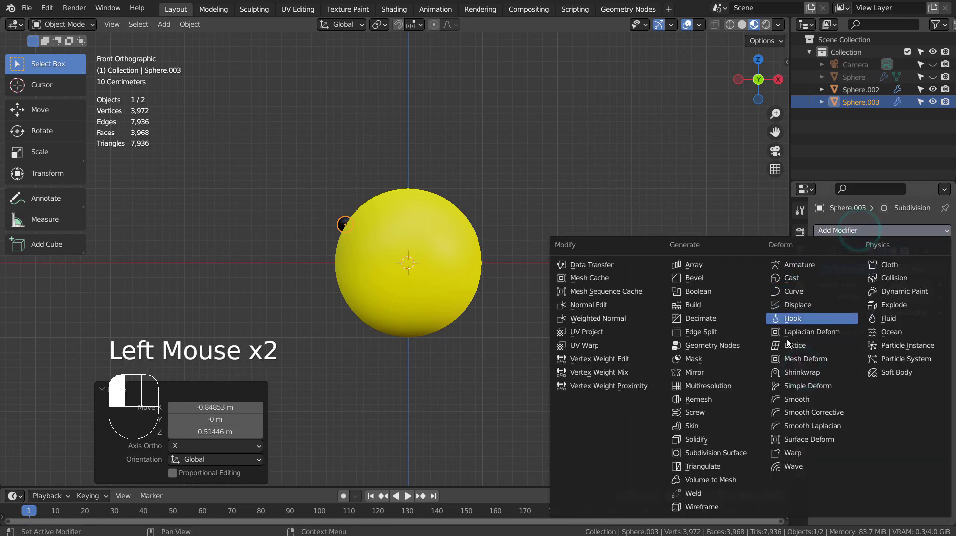
pyautogui.click(743, 372)
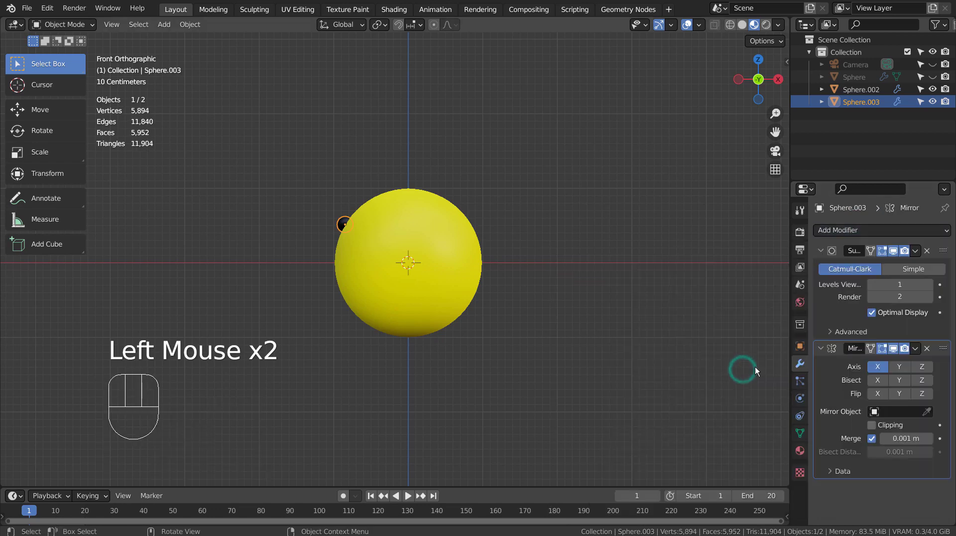
# Step: Try different X, Y and Z axis combinations in the small sphere's Mirror modifier, ending with all axes off
pyautogui.click(877, 366)
pyautogui.click(878, 367)
pyautogui.click(878, 367)
pyautogui.click(879, 368)
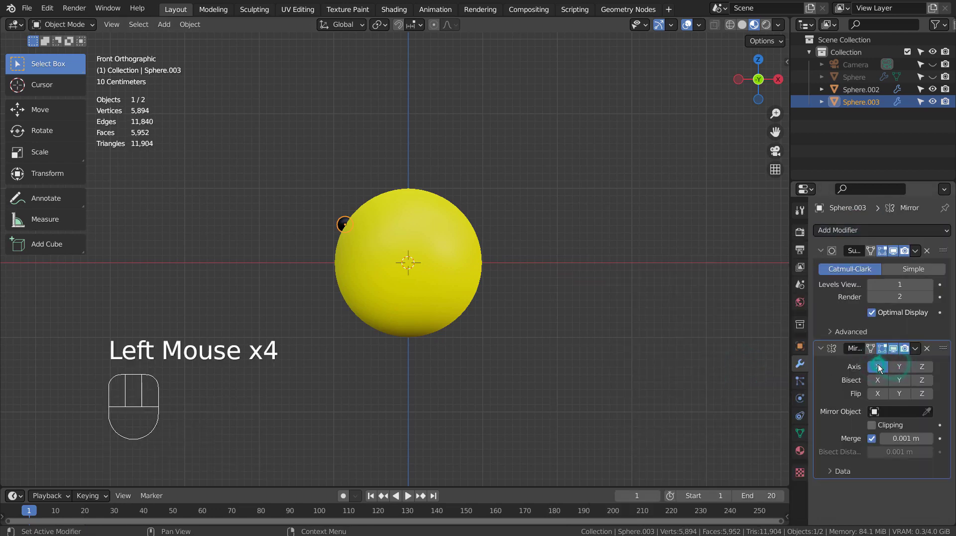
pyautogui.moveTo(519, 297); pyautogui.dragTo(503, 348, button='middle')
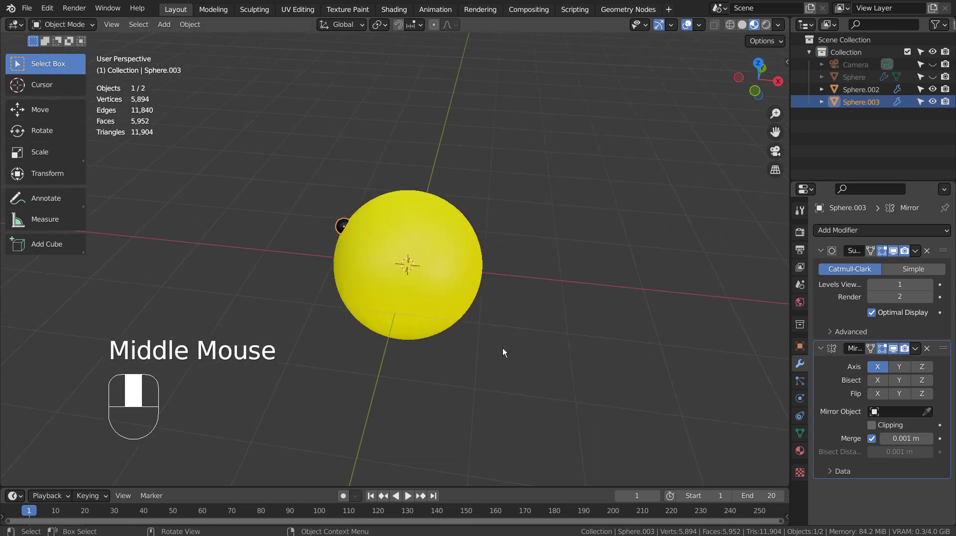
pyautogui.click(901, 366)
pyautogui.click(912, 367)
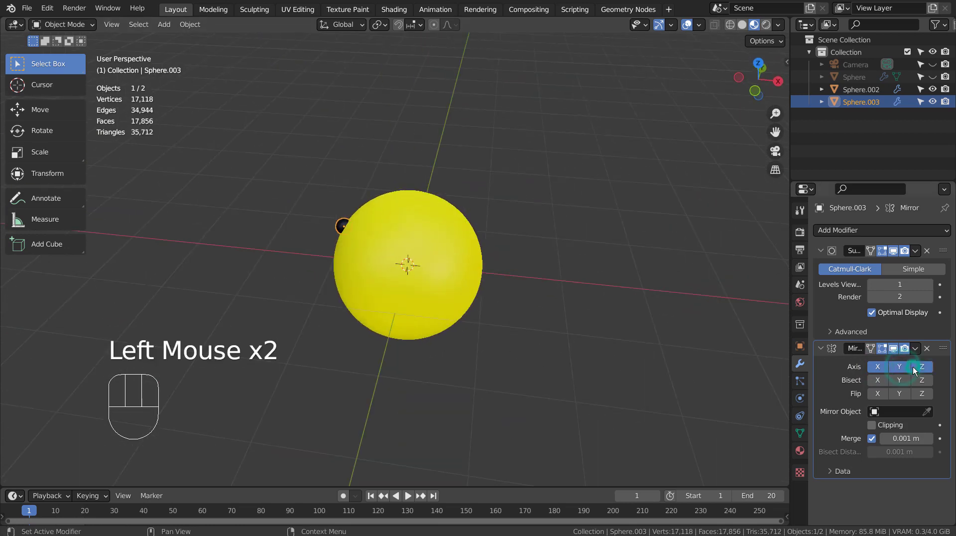
pyautogui.click(916, 367)
pyautogui.click(900, 366)
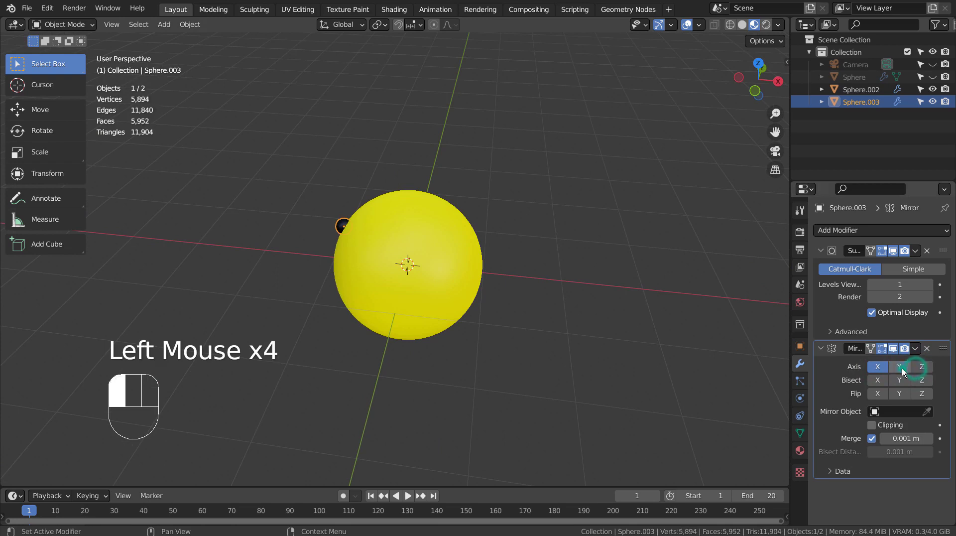
pyautogui.click(878, 367)
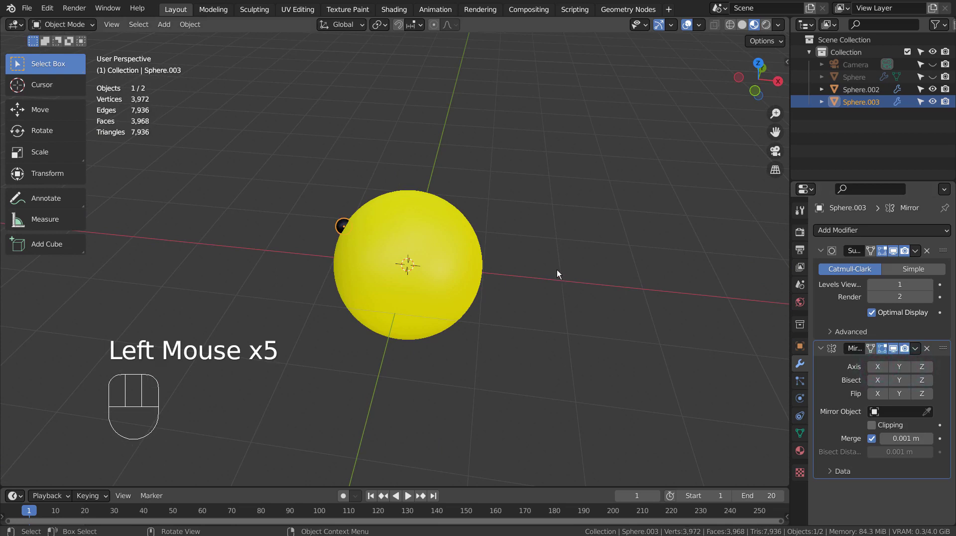
# Step: Add a Plain Axes empty at the origin
pyautogui.hotkey('shift', 'a')
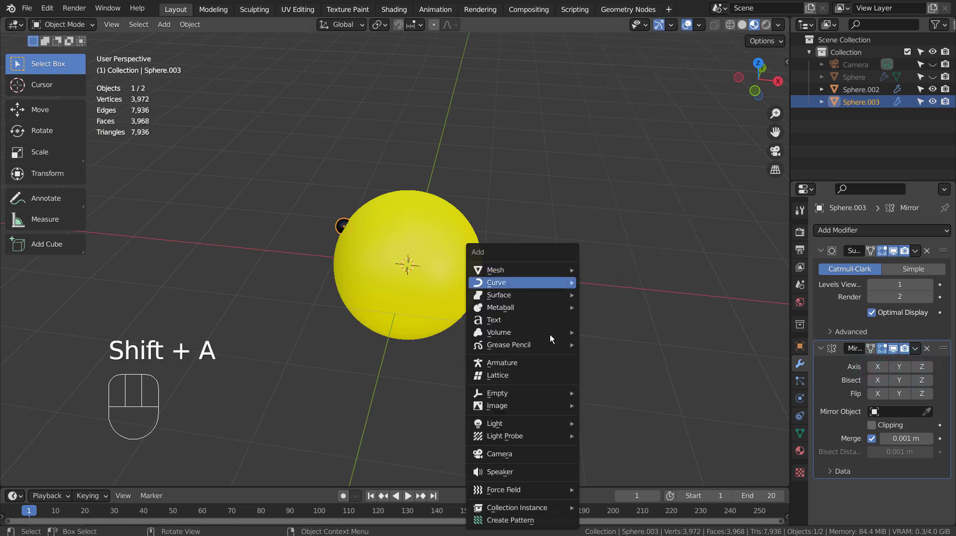
pyautogui.moveTo(548, 408)
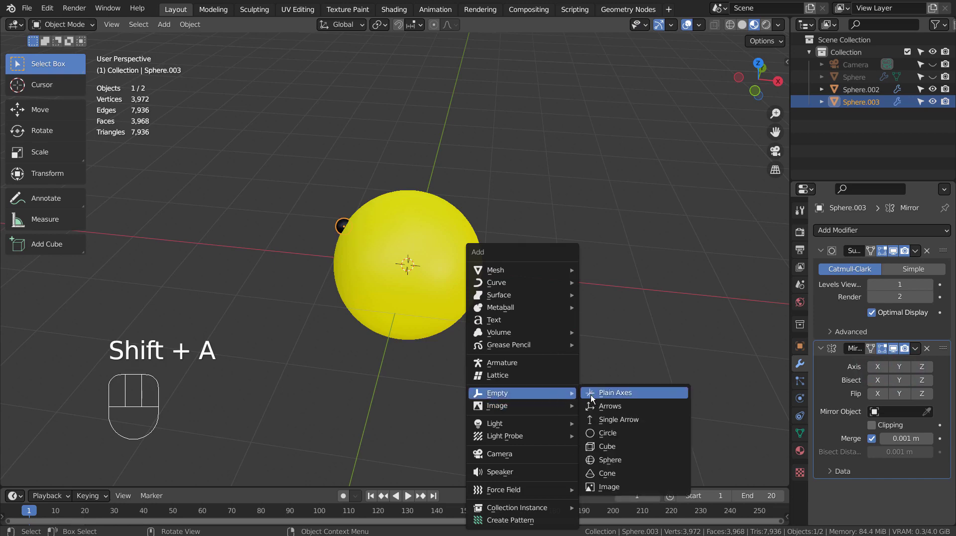
pyautogui.click(615, 393)
# Step: Set the Empty as the mirror object of the small black sphere and mirror it across the X axis
pyautogui.click(344, 220)
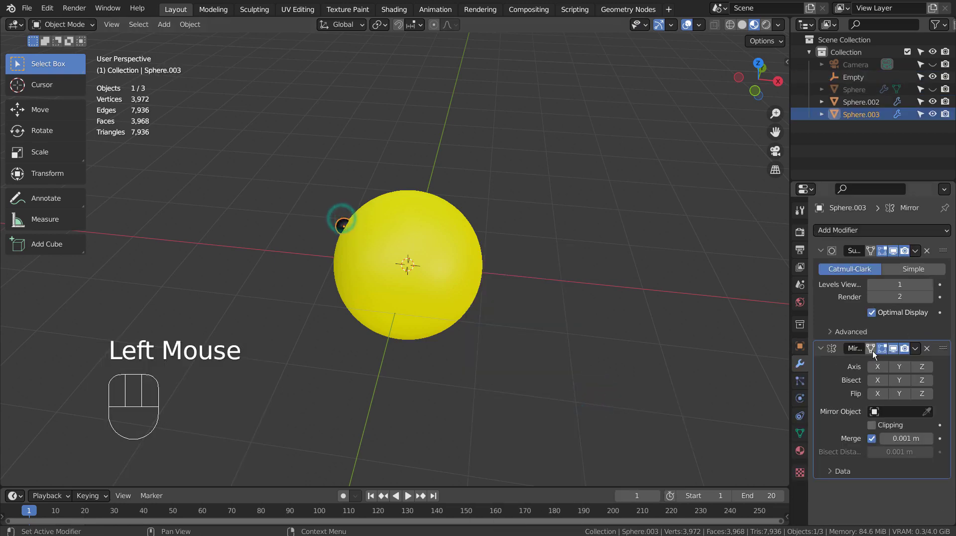
pyautogui.doubleClick(881, 410)
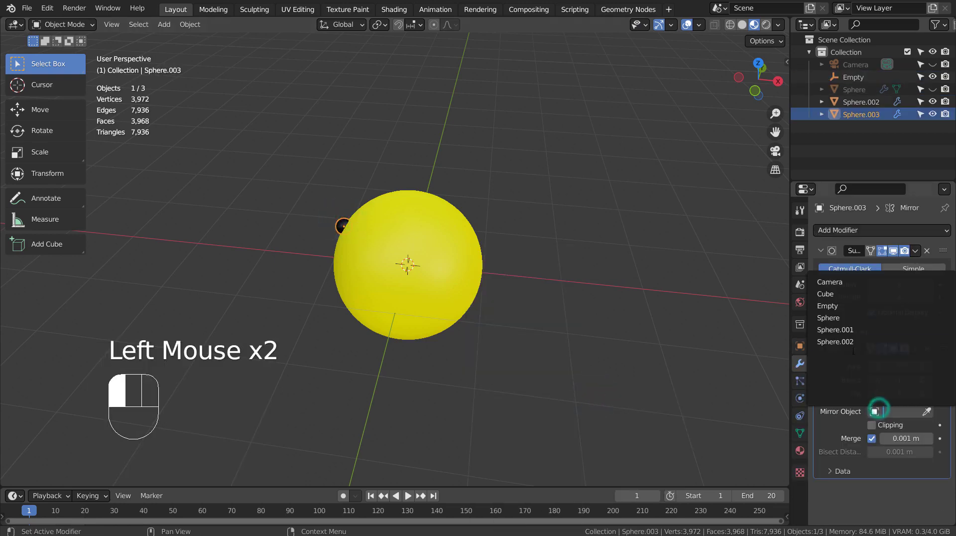
pyautogui.click(855, 305)
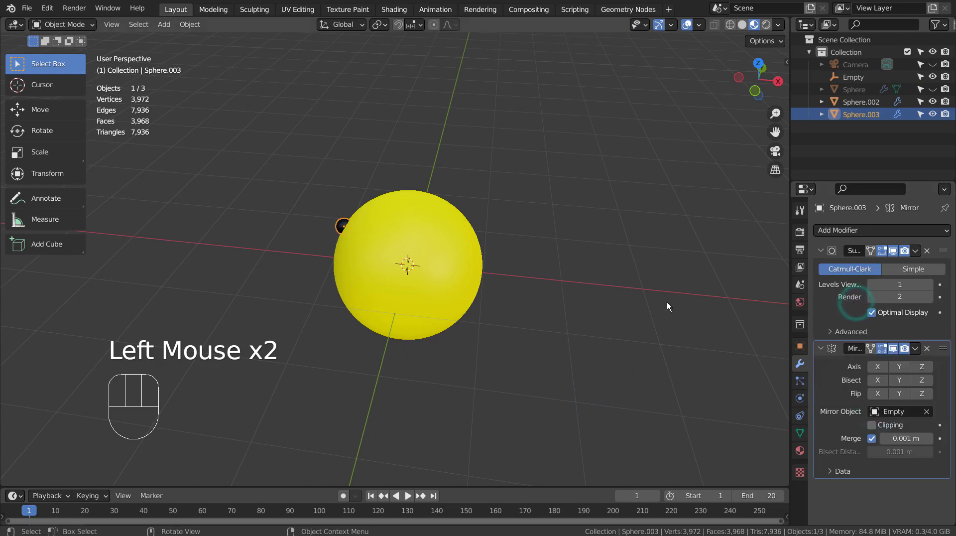
pyautogui.moveTo(667, 303)
pyautogui.mouseDown(button='middle')
pyautogui.moveTo(568, 304)
pyautogui.moveTo(662, 308)
pyautogui.mouseUp(button='middle')
pyautogui.click(877, 367)
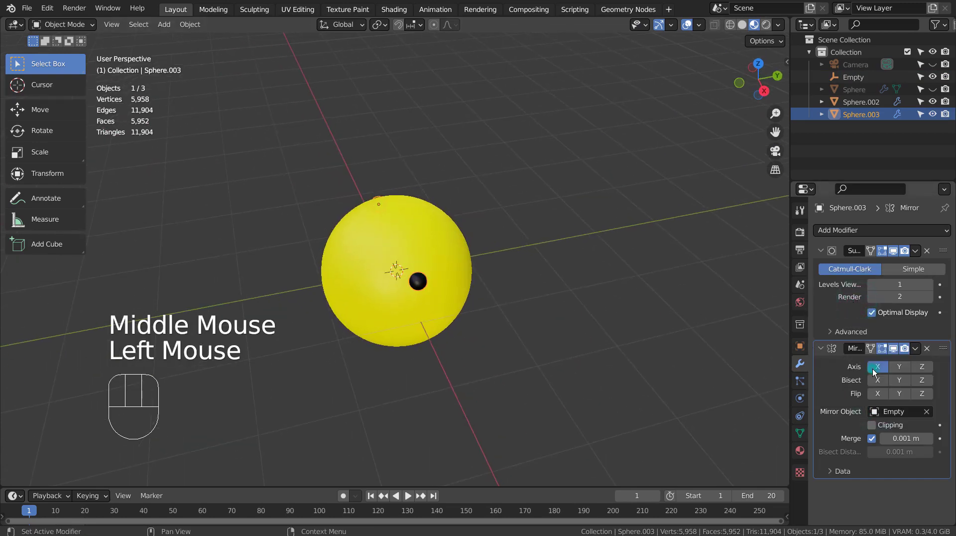
pyautogui.moveTo(606, 345); pyautogui.dragTo(703, 334, button='middle')
# Step: From the front view, move the small sphere inward about 0.09 m along X and down about 0.15 m along Z
pyautogui.press('KP_1')
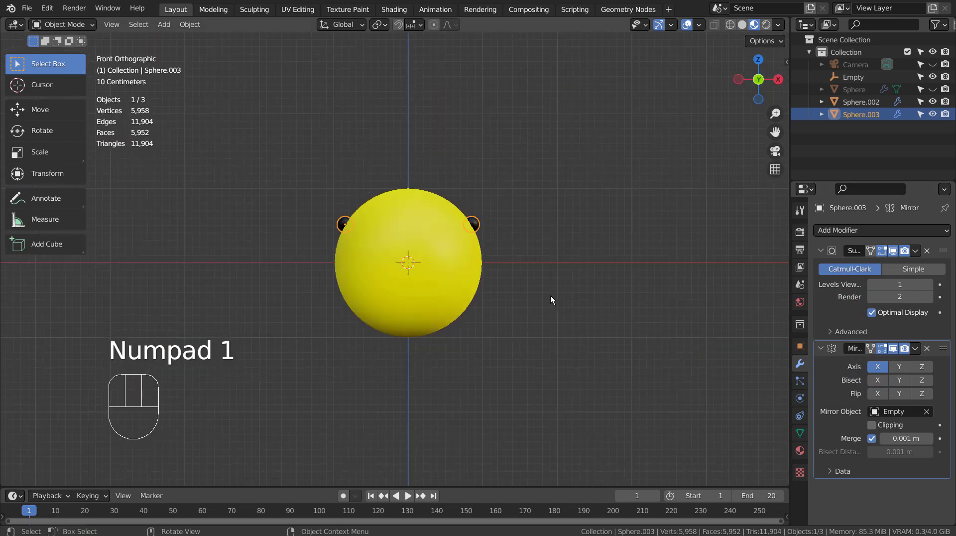
pyautogui.click(339, 227)
pyautogui.press('g')
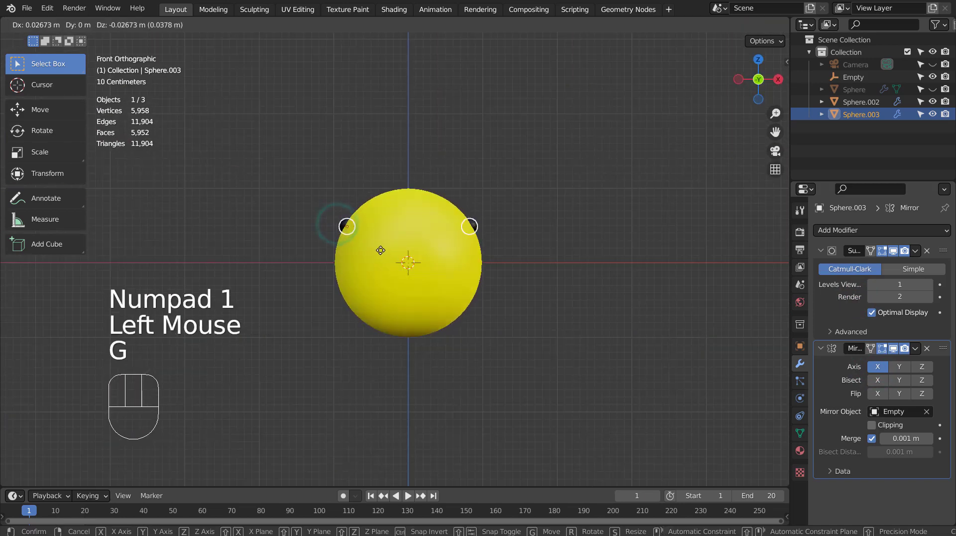
pyautogui.click(384, 255)
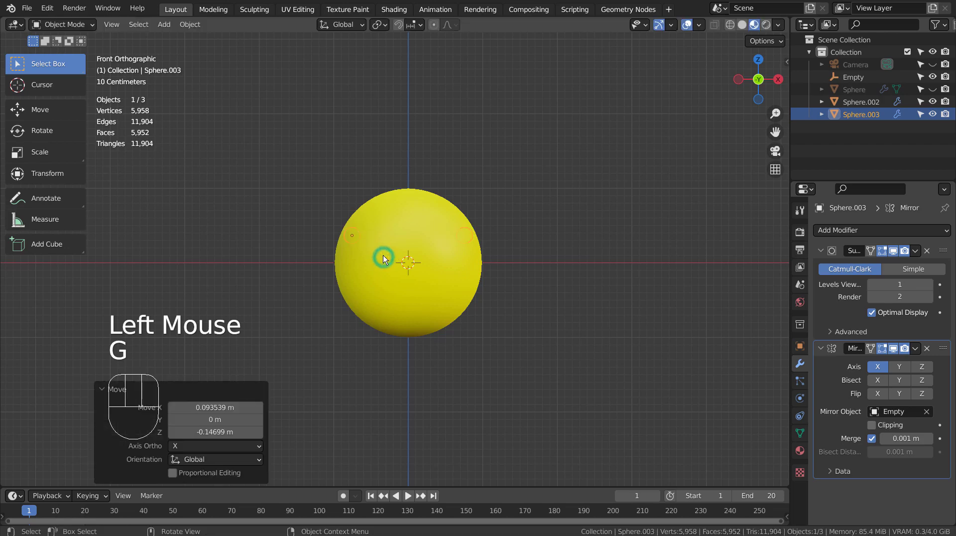
# Step: From the right view, move the small sphere about 0.53 m along Y and up about 0.09 m along Z
pyautogui.press('KP_1')
pyautogui.press('KP_1')
pyautogui.press('KP_3')
pyautogui.press('g')
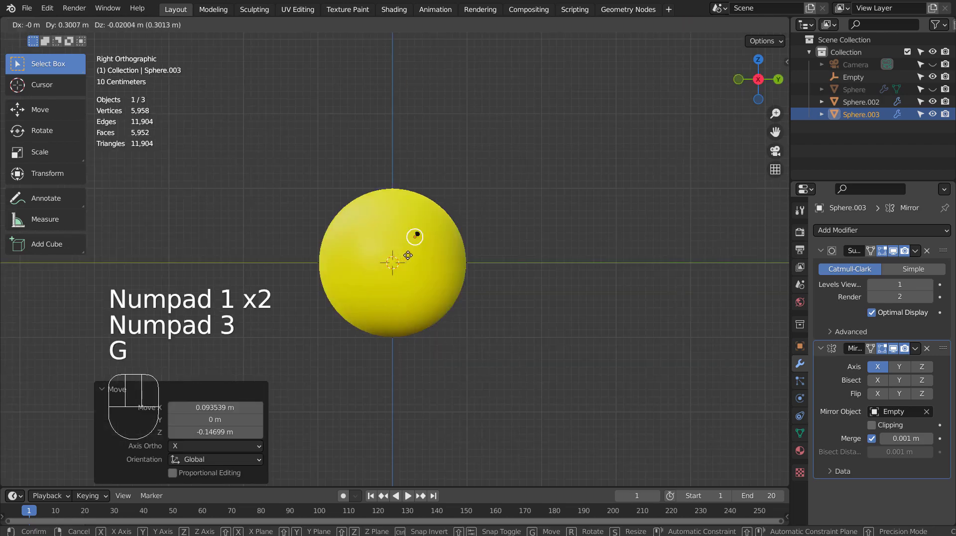
pyautogui.click(421, 249)
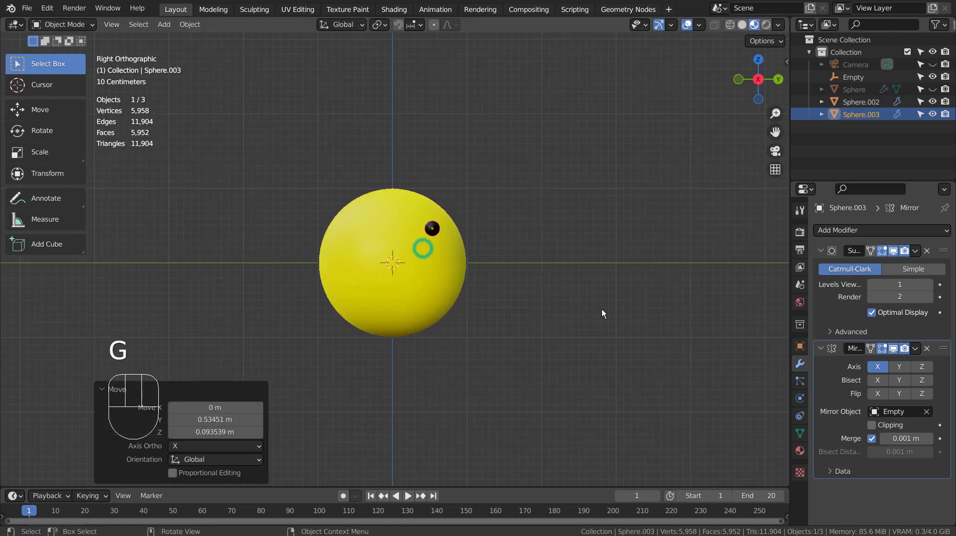
pyautogui.moveTo(602, 312); pyautogui.dragTo(429, 321, button='middle')
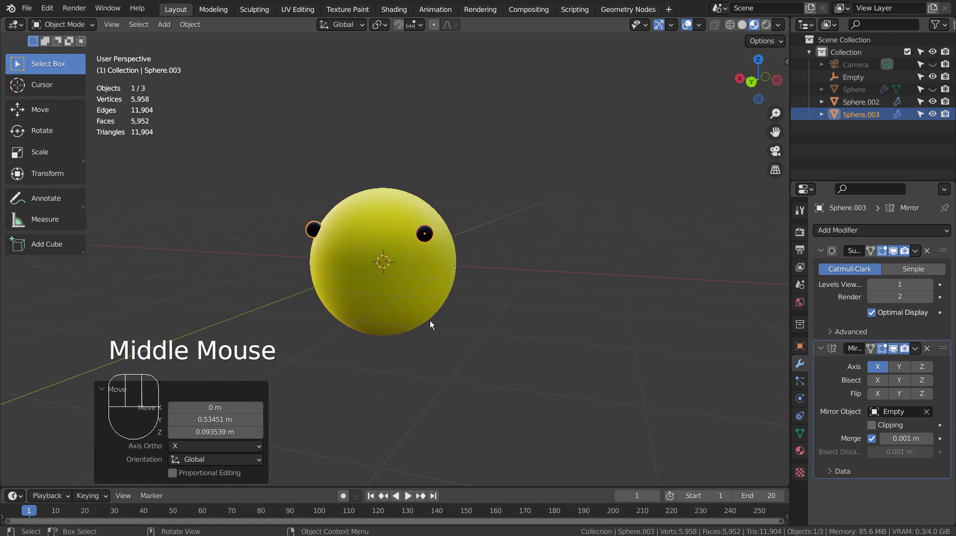
pyautogui.press('KP_1')
pyautogui.press('KP_3')
pyautogui.press('KP_6')
pyautogui.press('KP_3')
pyautogui.press('KP_1')
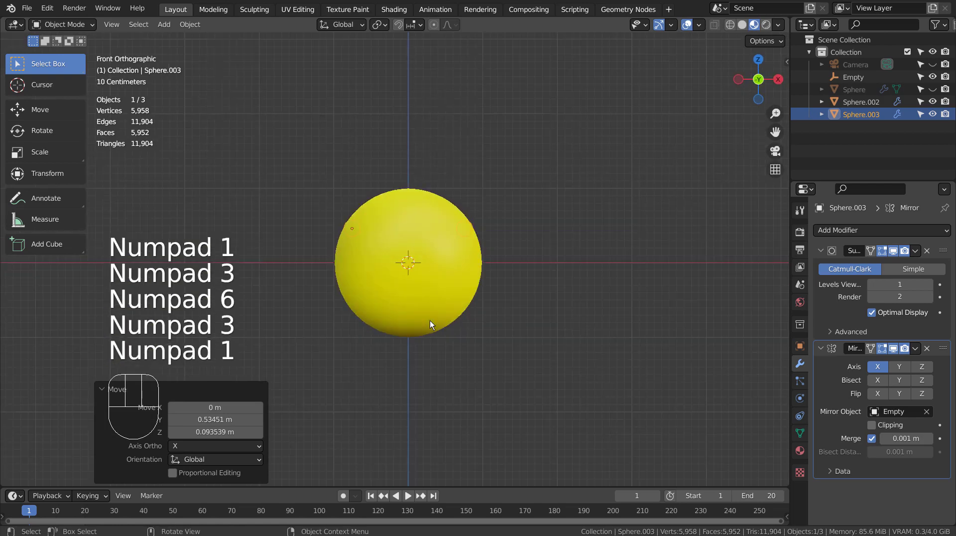
# Step: From the front view, move the mirrored black sphere inward about 0.08 m along X and up about 0.007 m along Z
pyautogui.press('g')
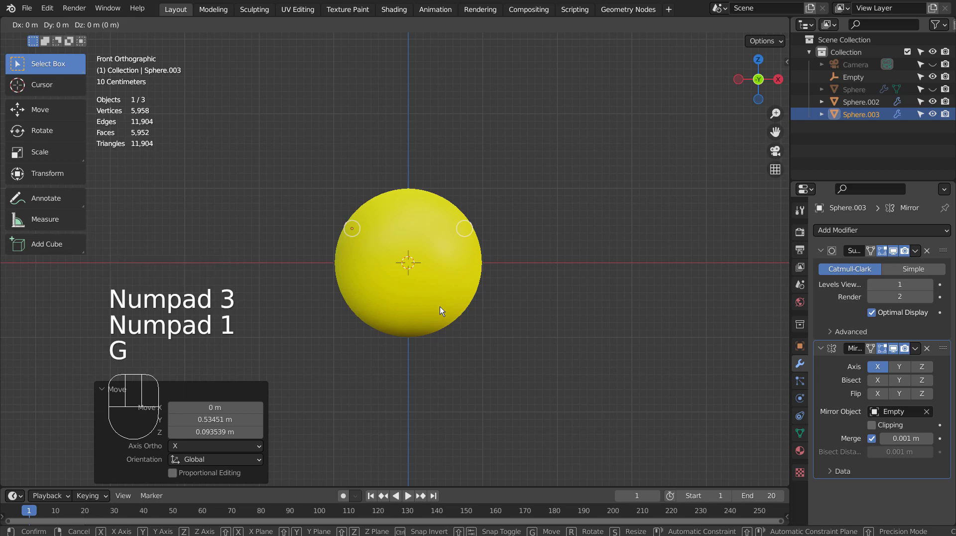
pyautogui.click(446, 305)
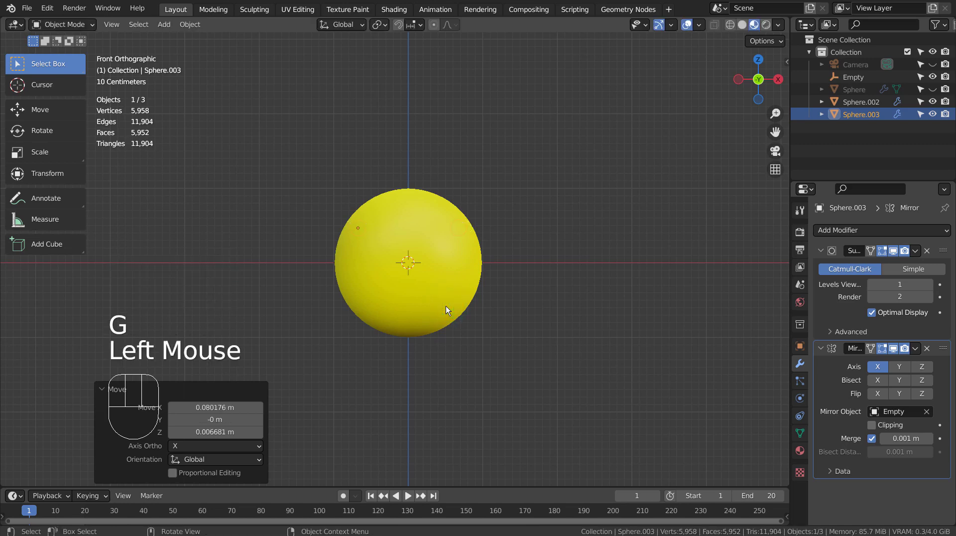
pyautogui.press('KP_1')
# Step: From the top view, move the mirrored eyes about -1.11 m along Y to the front of the yellow sphere
pyautogui.press('KP_7')
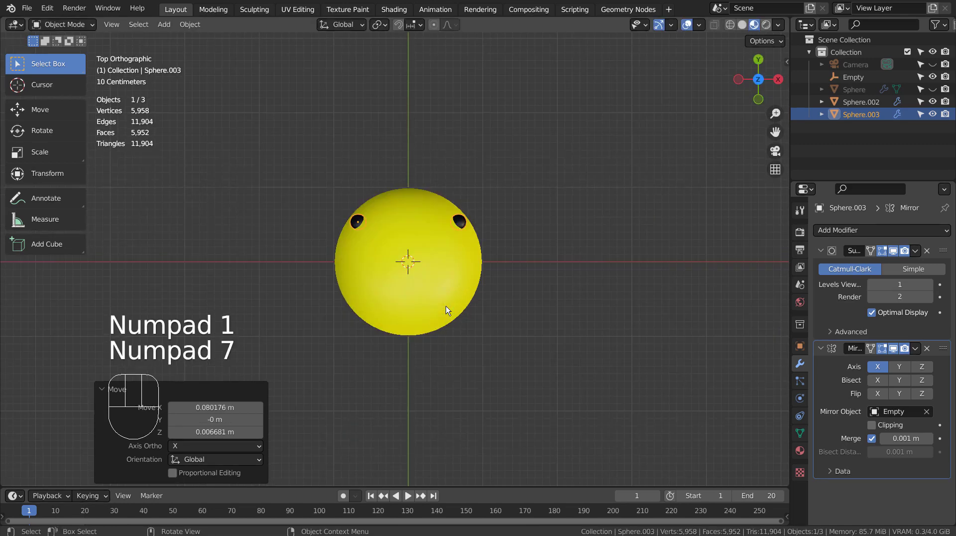
pyautogui.press('g')
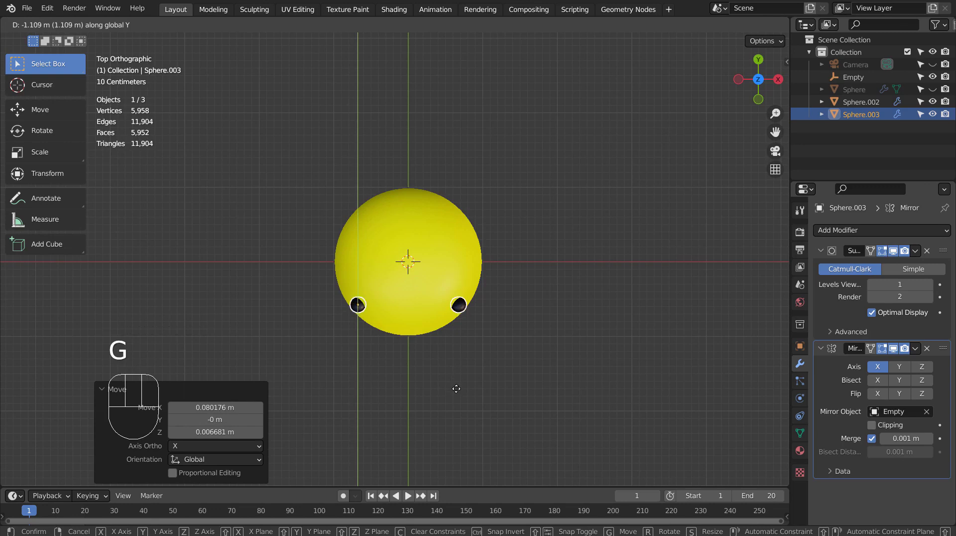
pyautogui.click(456, 389)
pyautogui.press('KP_1')
pyautogui.press('KP_1')
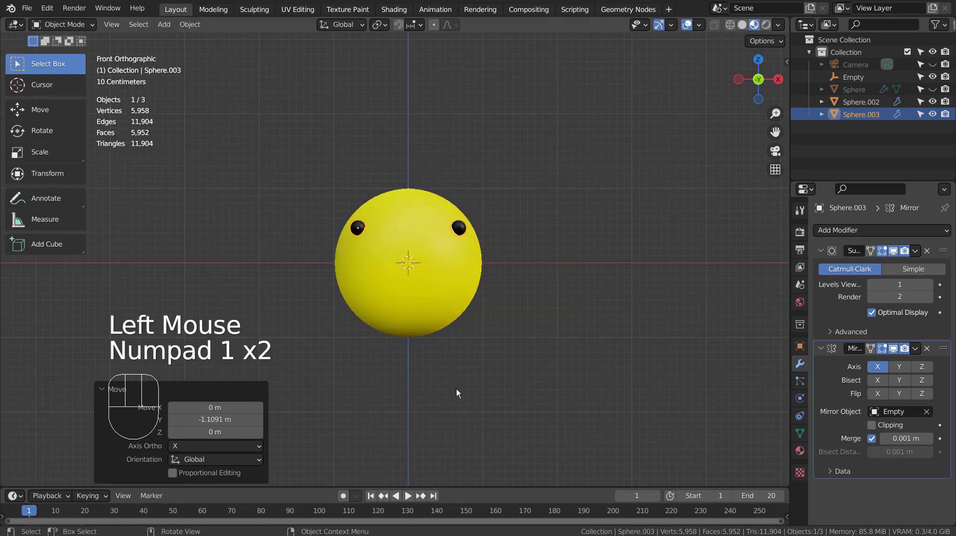
pyautogui.click(457, 389)
pyautogui.moveTo(421, 385); pyautogui.dragTo(569, 386, button='middle')
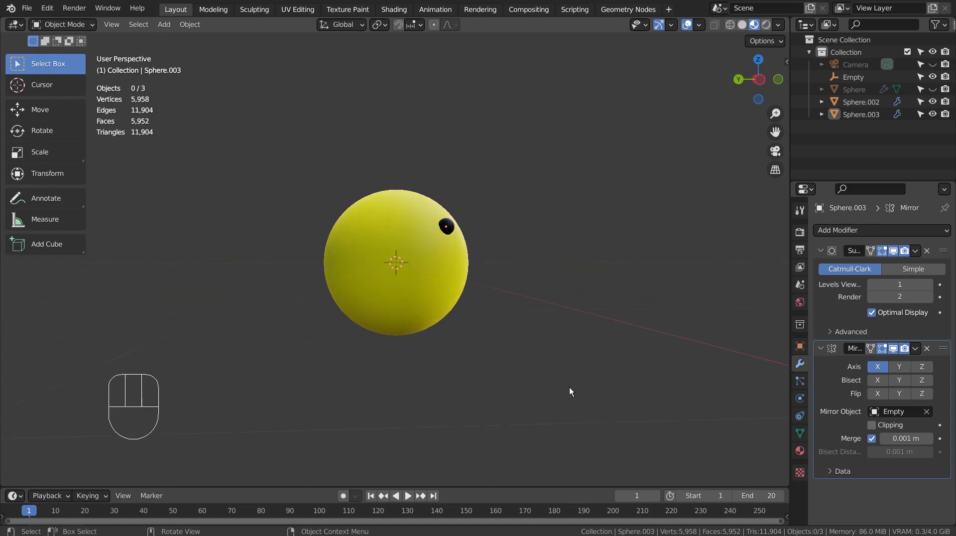
# Step: Add a 2 m cube at the origin and, from the right view, move it about -1 m along Y
pyautogui.press('KP_1')
pyautogui.press('KP_1')
pyautogui.press('KP_3')
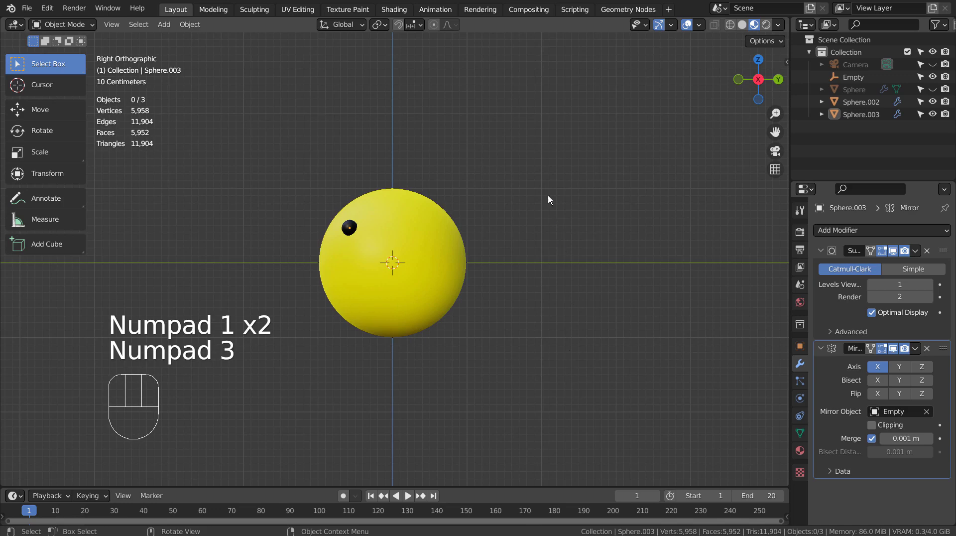
pyautogui.hotkey('shift', 'a')
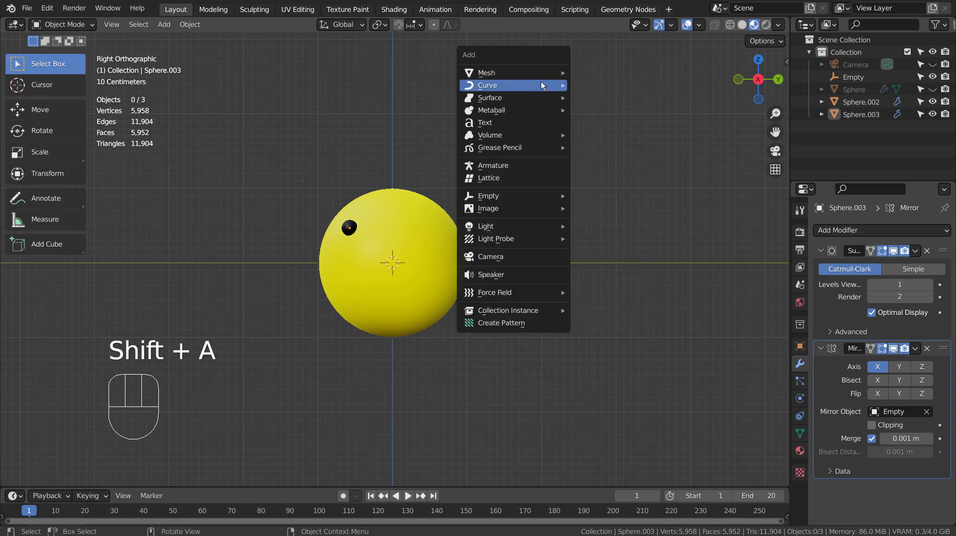
pyautogui.moveTo(541, 71)
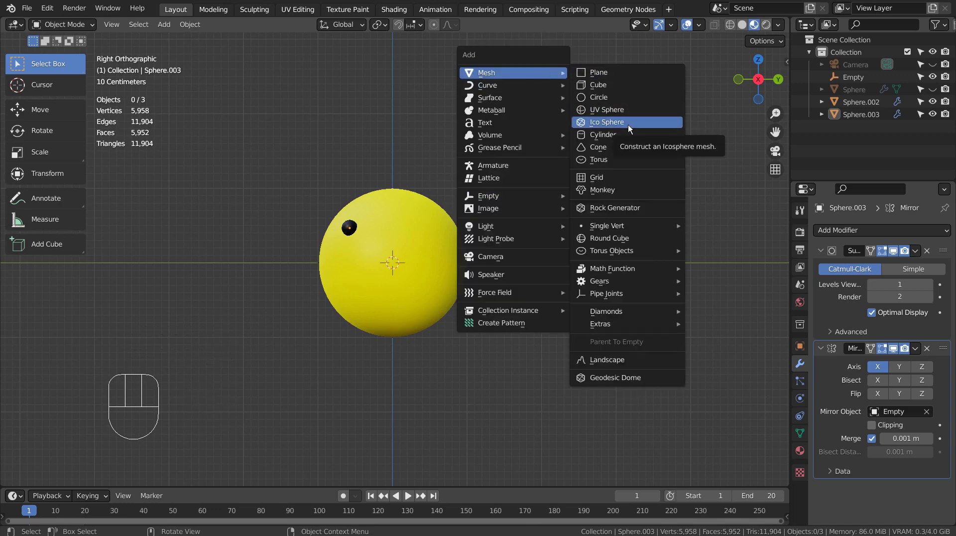
pyautogui.click(627, 81)
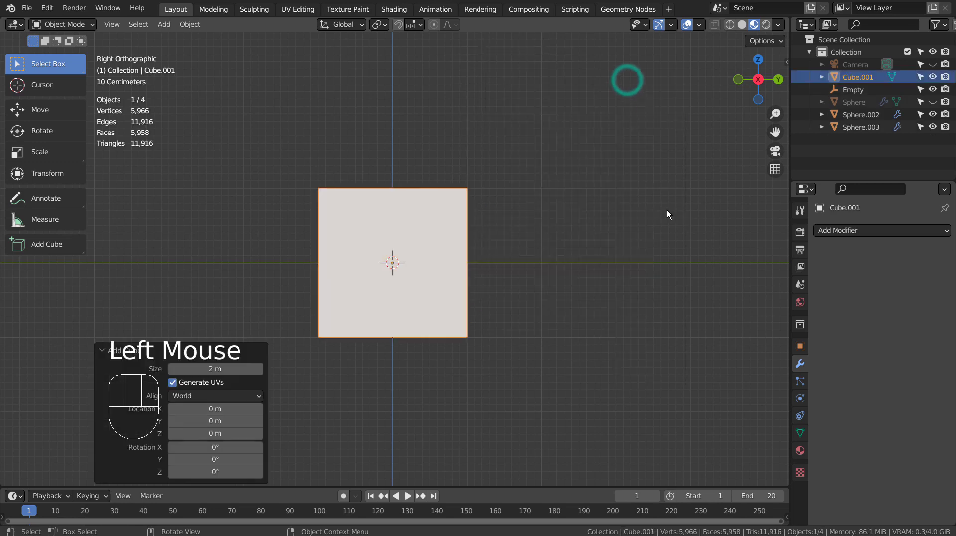
pyautogui.press('g')
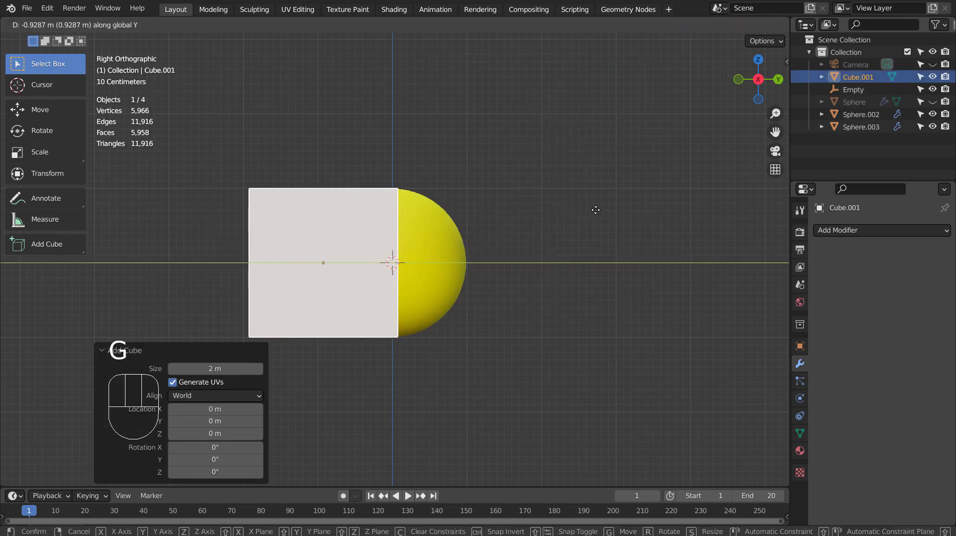
pyautogui.click(592, 208)
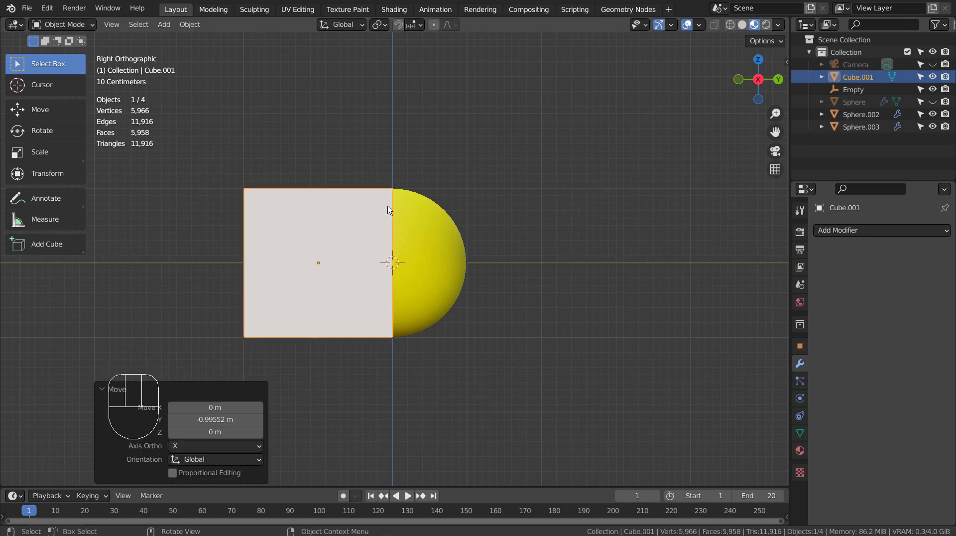
# Step: Flatten the cube into a thin sheet by setting its Z scale to 0.001
pyautogui.press('s')
pyautogui.press('z')
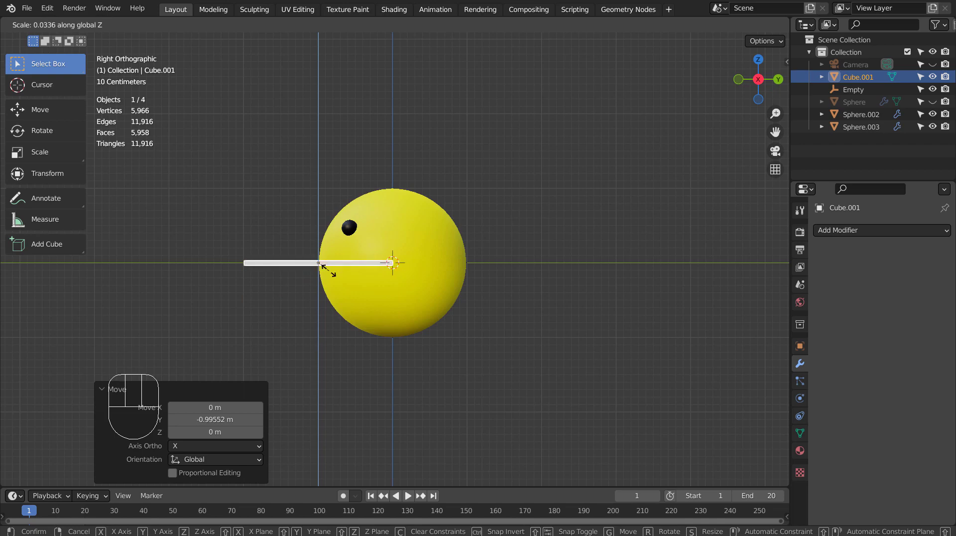
pyautogui.click(324, 272)
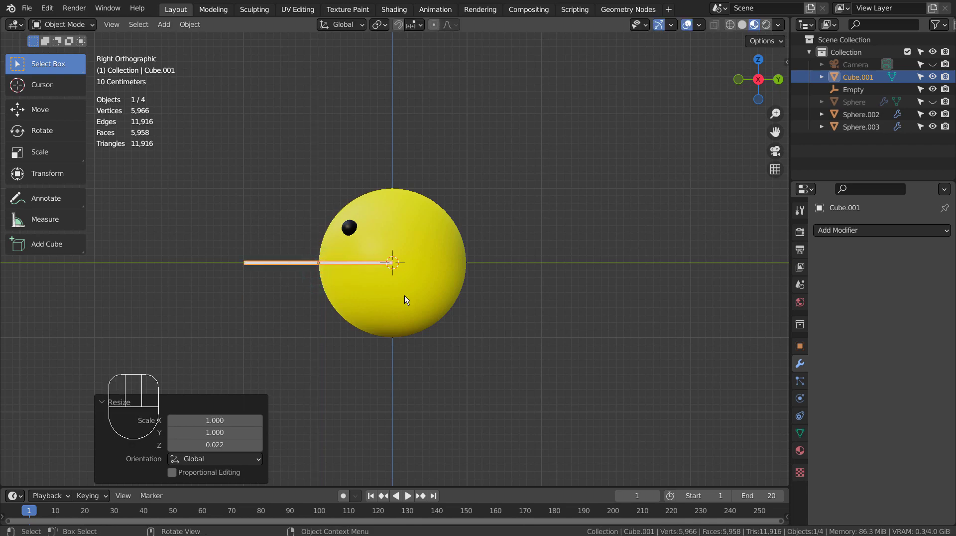
pyautogui.press('n')
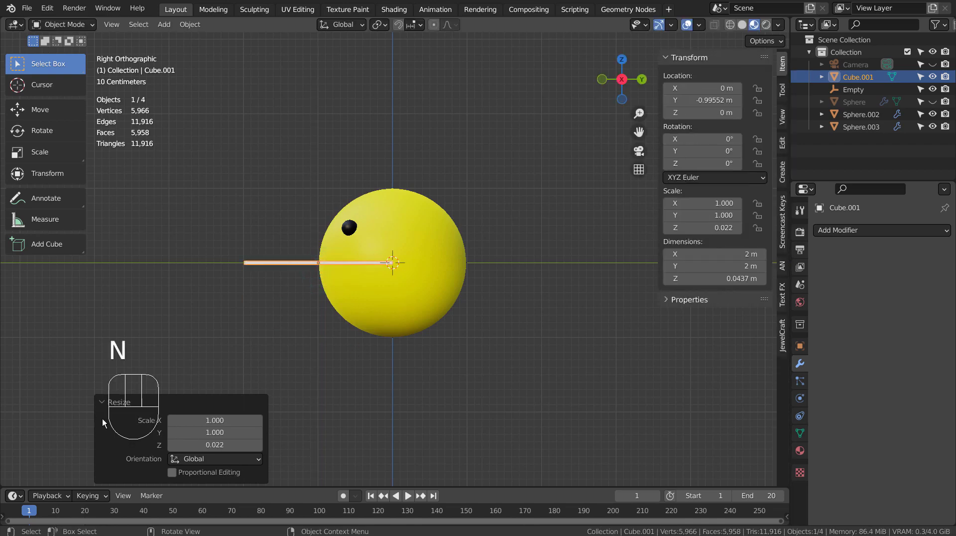
pyautogui.click(693, 227)
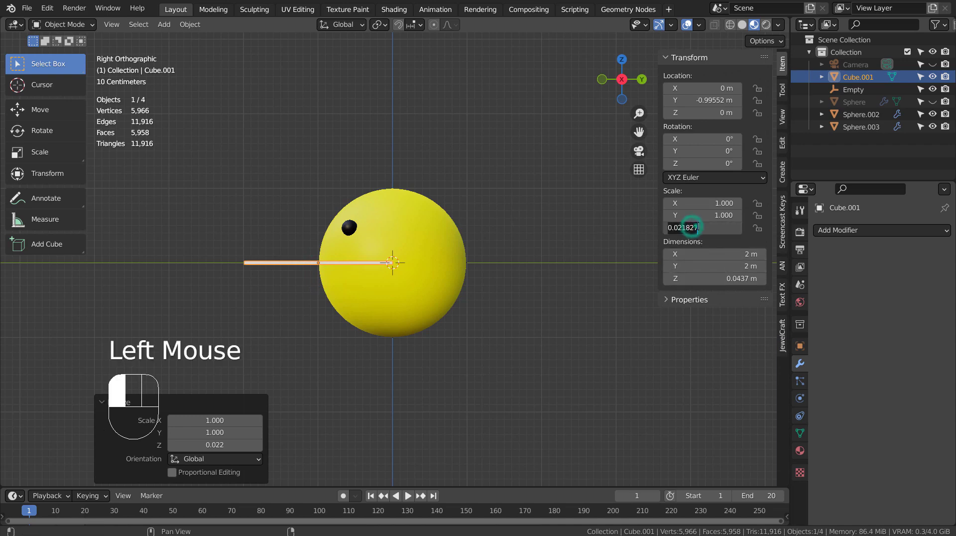
pyautogui.press('BackSpace')
pyautogui.press('BackSpace')
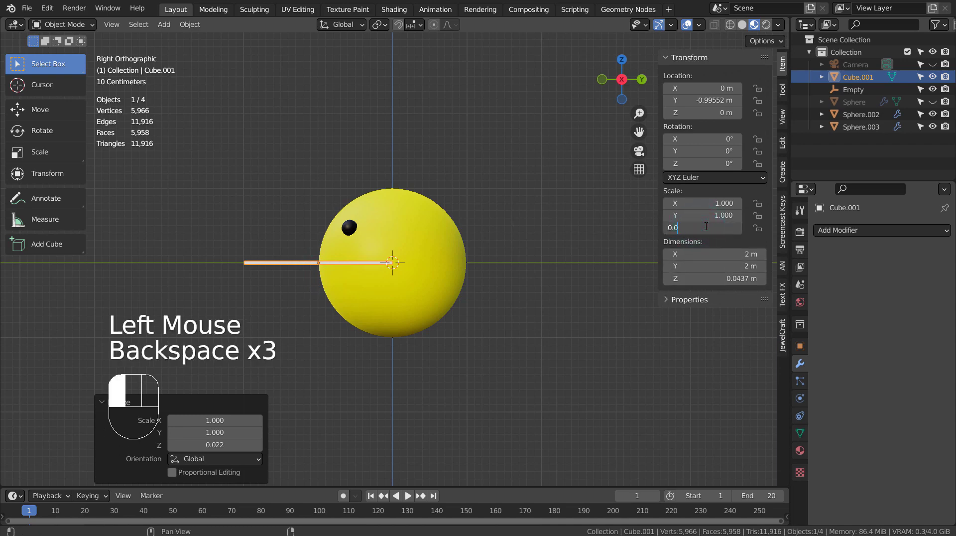
pyautogui.press('Left')
pyautogui.write('0')
pyautogui.press('Return')
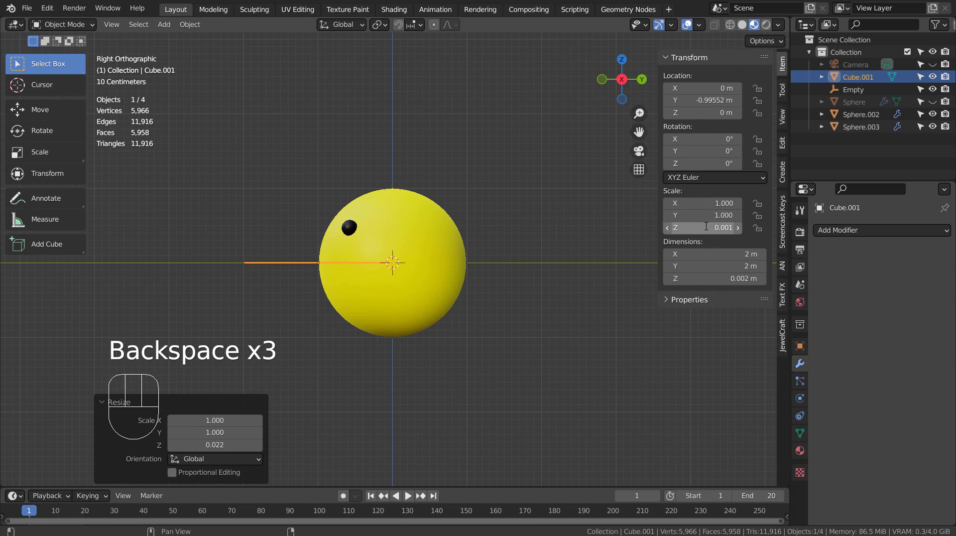
# Step: Add a Boolean modifier in Difference mode to the yellow sphere with Cube.001 as the cutting object
pyautogui.scroll(4, 274, 303)
pyautogui.keyDown('shift'); pyautogui.moveTo(273, 302); pyautogui.dragTo(599, 307, button='middle'); pyautogui.keyUp('shift')
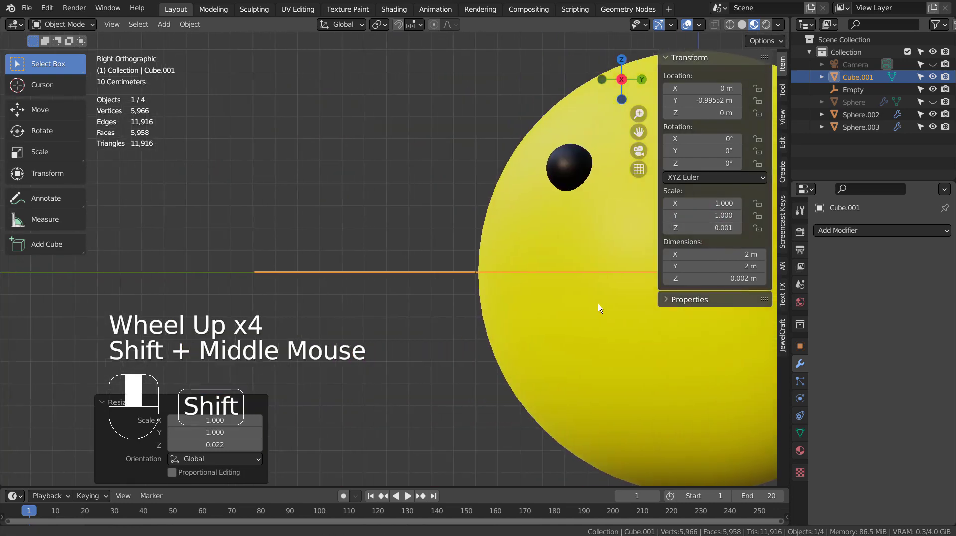
pyautogui.scroll(3, 341, 274)
pyautogui.keyDown('shift'); pyautogui.moveTo(238, 274); pyautogui.dragTo(589, 303, button='middle'); pyautogui.keyUp('shift')
pyautogui.scroll(-2, 589, 304)
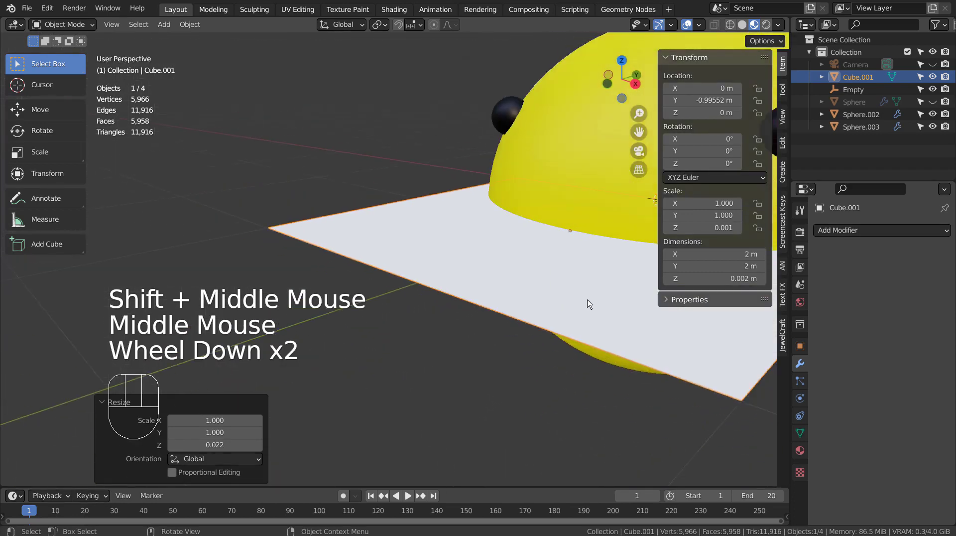
pyautogui.scroll(-2, 588, 295)
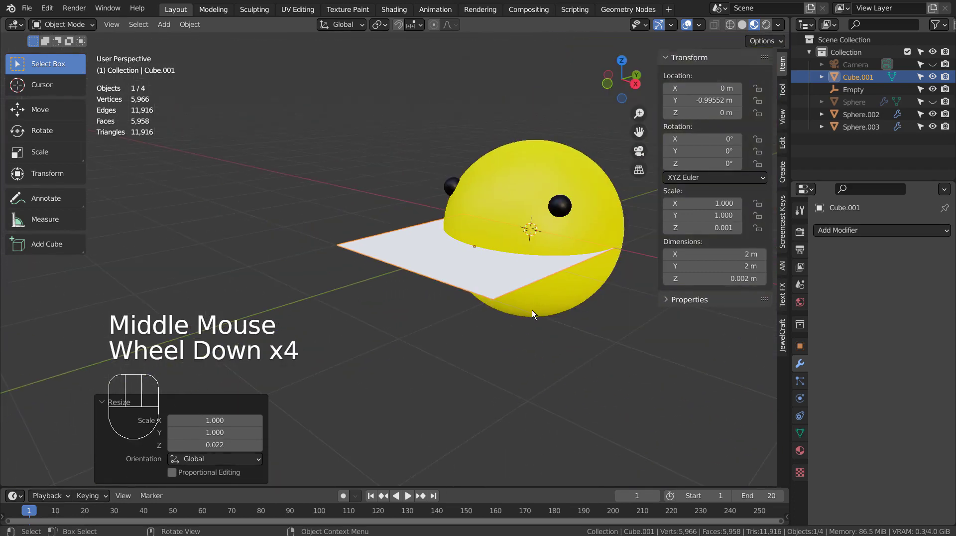
pyautogui.click(518, 191)
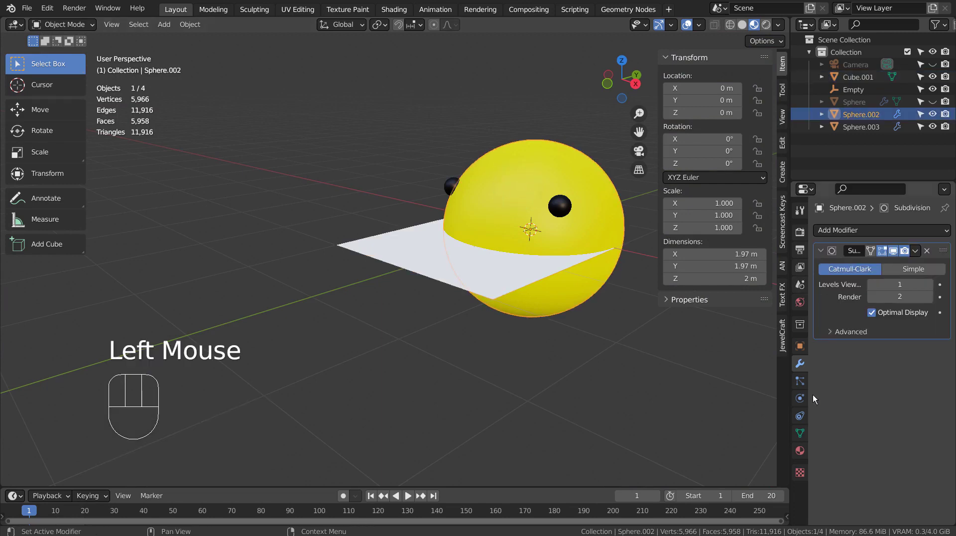
pyautogui.click(852, 229)
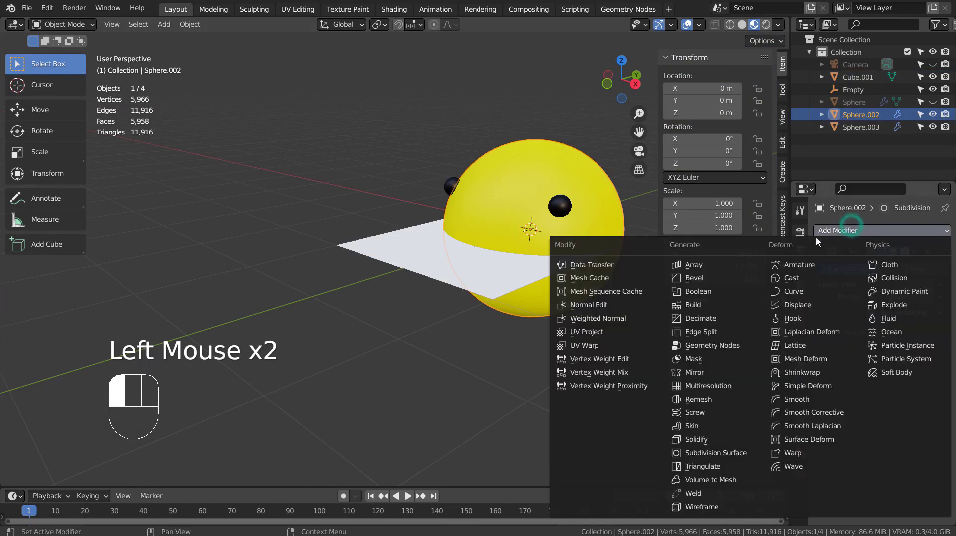
pyautogui.click(730, 298)
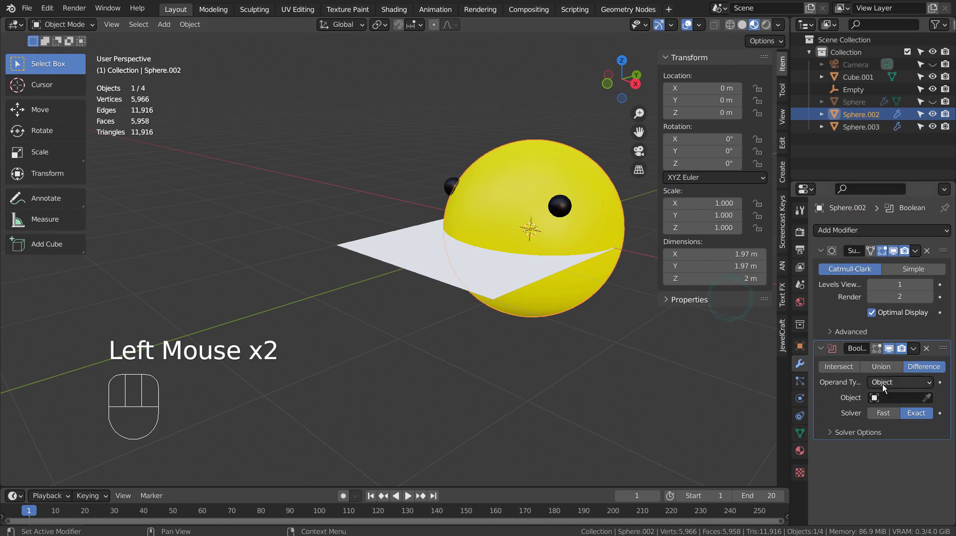
pyautogui.click(879, 396)
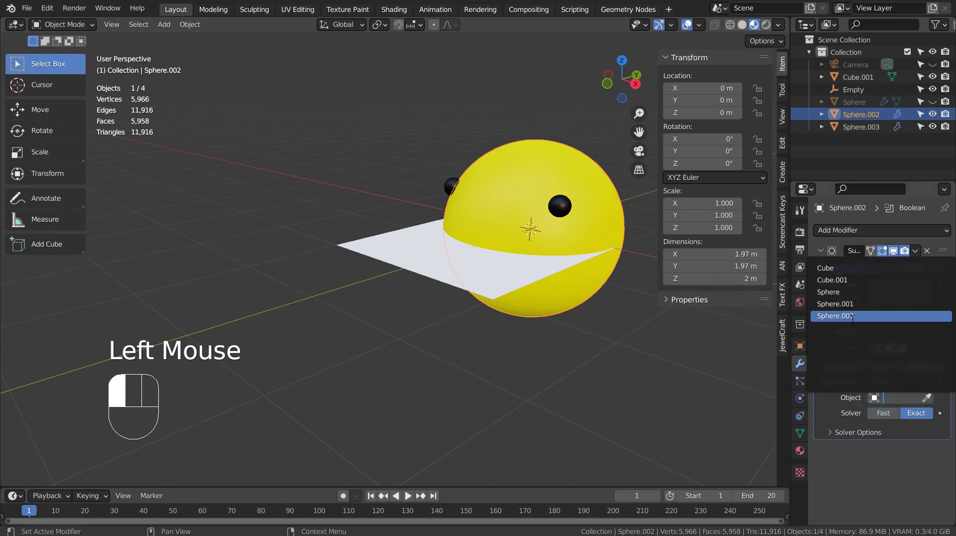
pyautogui.click(832, 280)
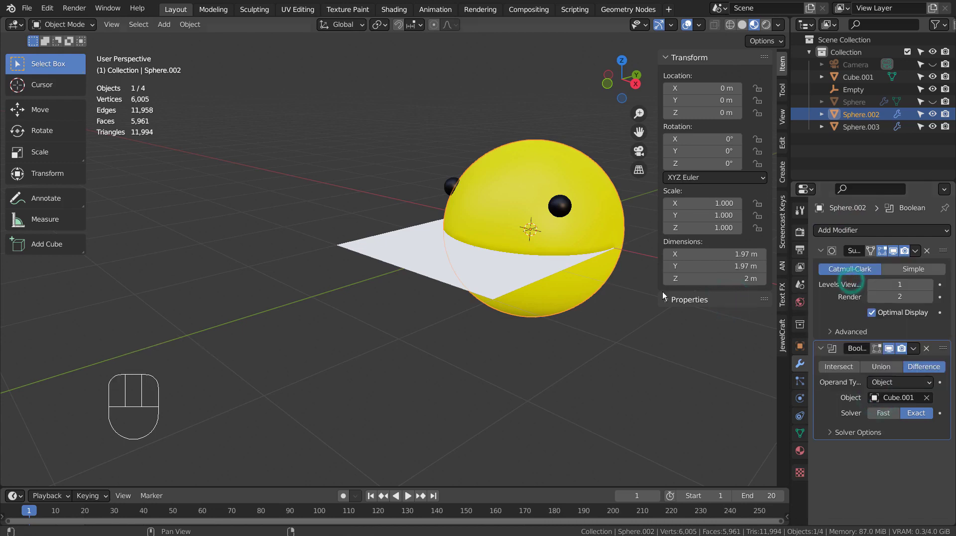
# Step: Temporarily hide the flattened cube to examine the mouth cut in the yellow sphere, and show the cube again
pyautogui.click(599, 316)
pyautogui.moveTo(631, 380); pyautogui.dragTo(523, 380, button='middle')
pyautogui.scroll(4, 490, 340)
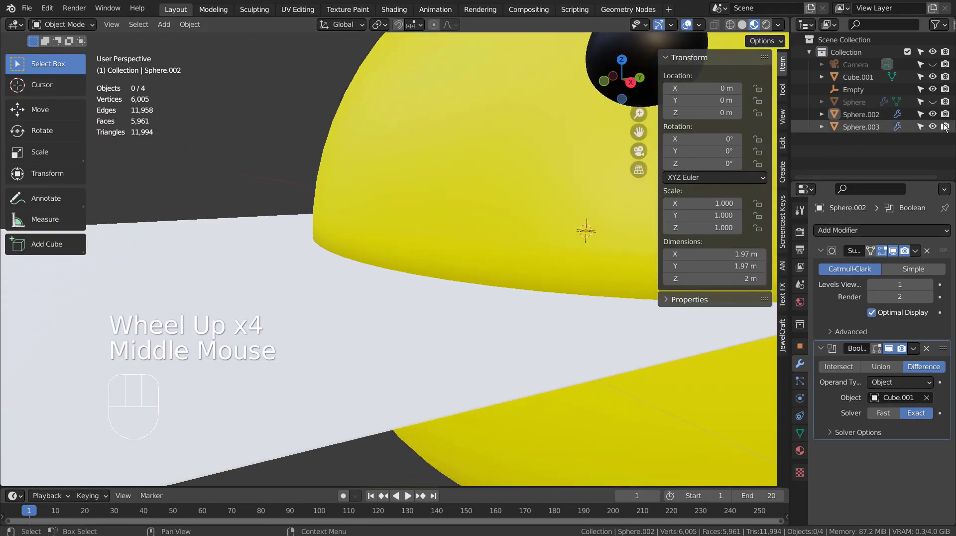
pyautogui.click(932, 77)
pyautogui.moveTo(408, 399); pyautogui.dragTo(347, 350, button='middle')
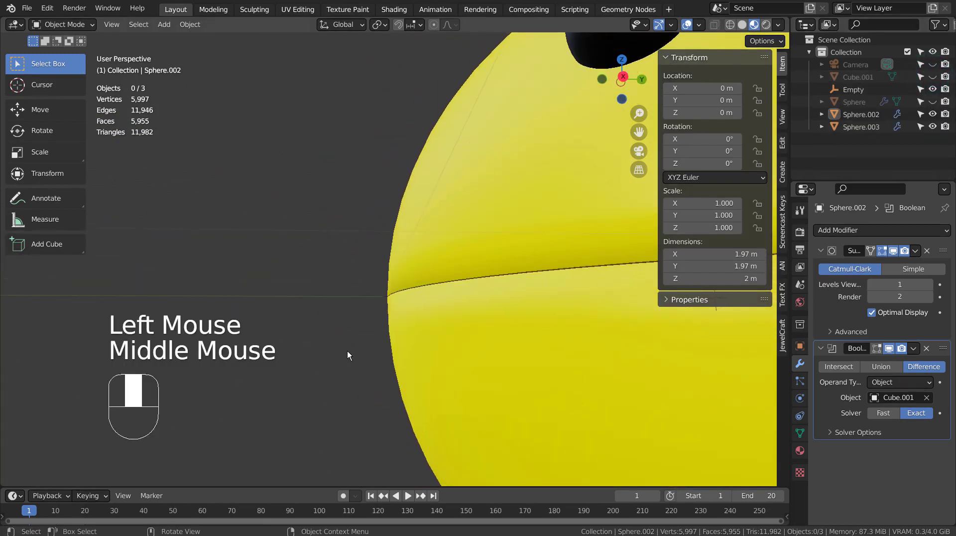
pyautogui.scroll(-4, 354, 348)
pyautogui.moveTo(446, 333); pyautogui.dragTo(513, 338, button='middle')
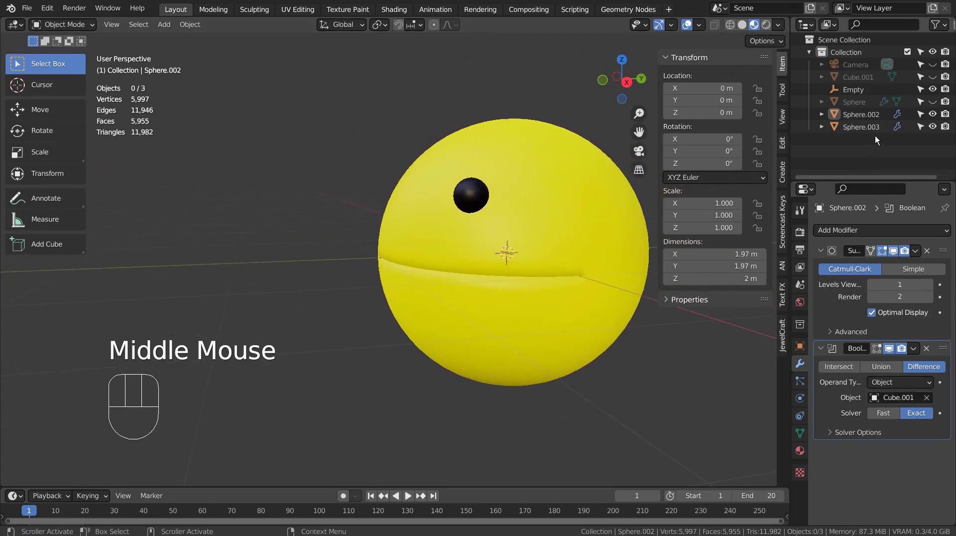
pyautogui.click(932, 77)
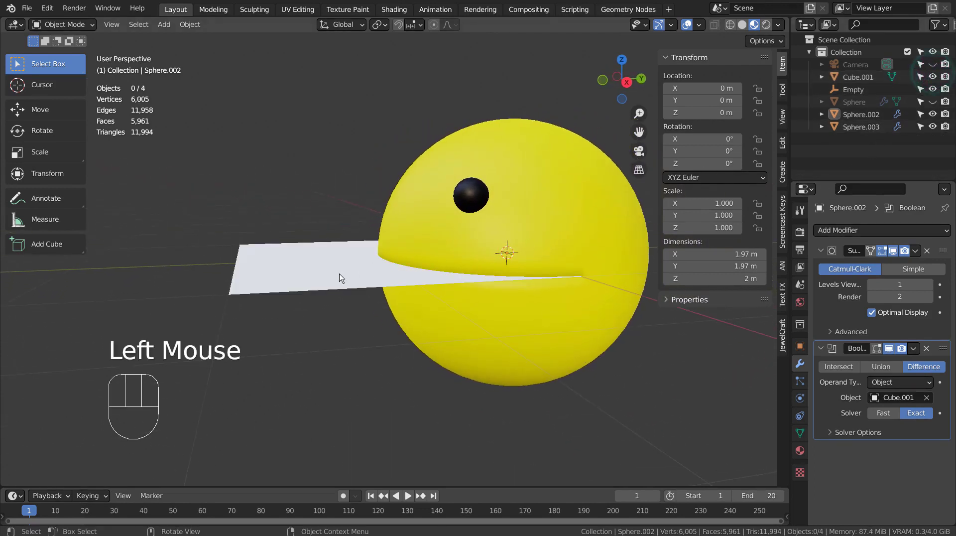
# Step: Assign the existing red material named Material to the flattened cube
pyautogui.click(323, 284)
pyautogui.press('KP_1')
pyautogui.press('KP_3')
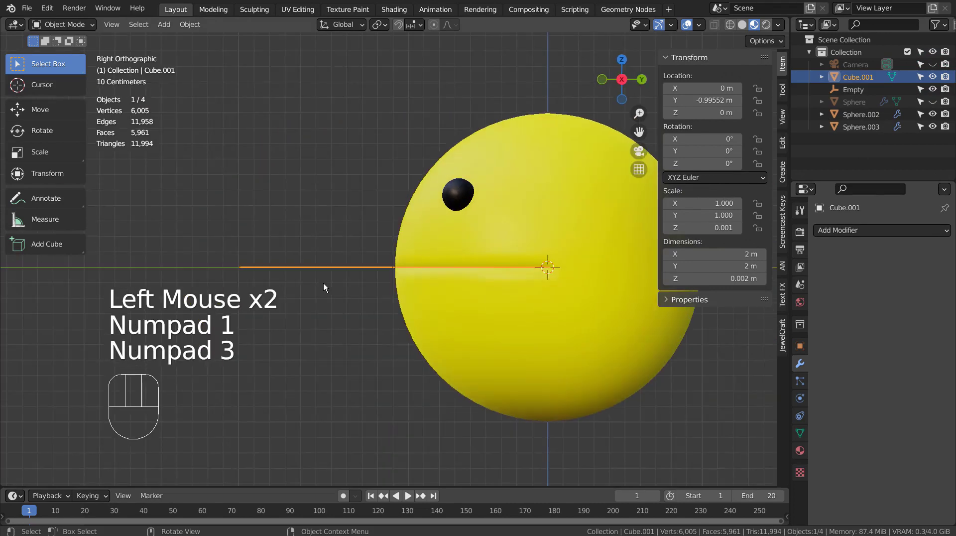
pyautogui.press('KP_1')
pyautogui.press('KP_3')
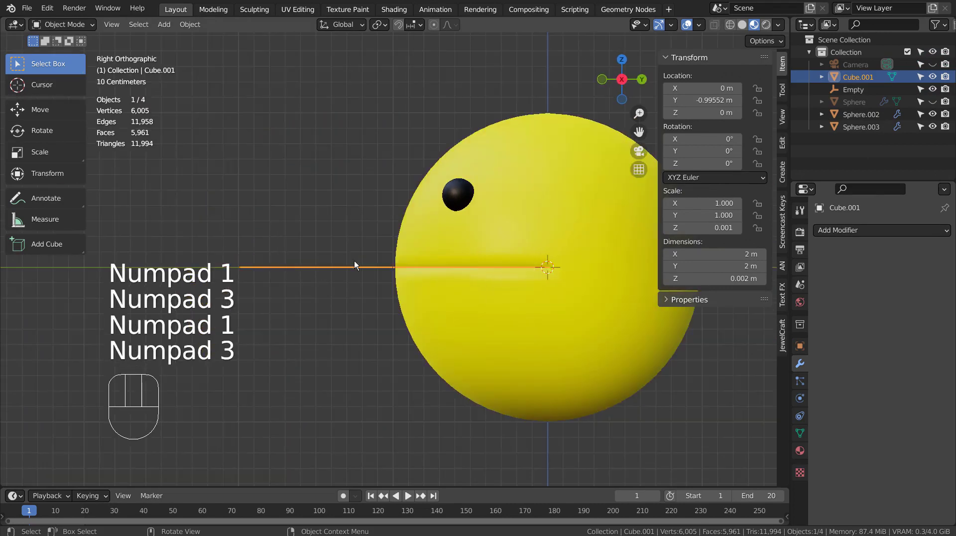
pyautogui.moveTo(354, 261); pyautogui.dragTo(367, 300, button='middle')
pyautogui.click(367, 300)
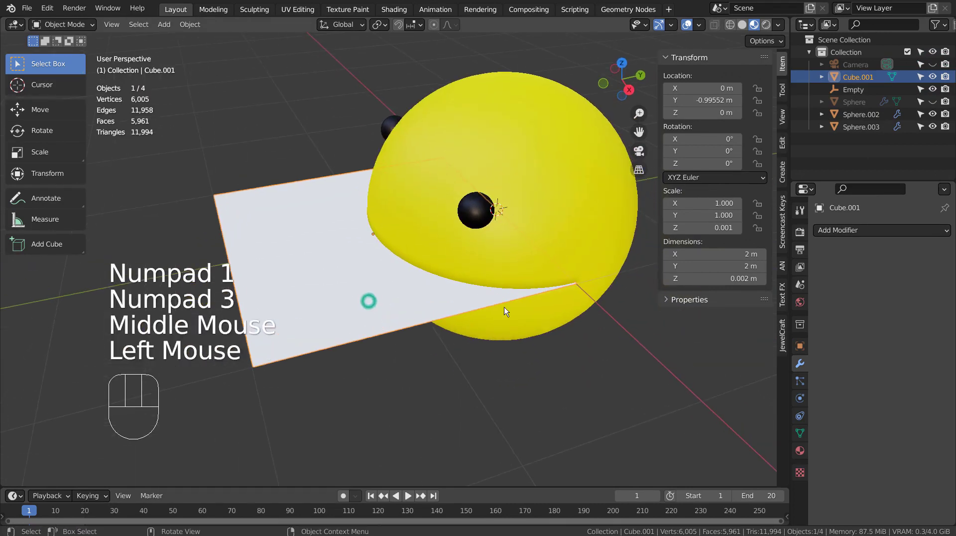
pyautogui.click(800, 450)
pyautogui.moveTo(823, 283); pyautogui.dragTo(708, 301)
pyautogui.click(554, 354)
# Step: Enter Edit Mode on the flattened red cube in the right orthographic view, with vertex selection active
pyautogui.moveTo(529, 393); pyautogui.dragTo(335, 302, button='middle')
pyautogui.click(312, 289)
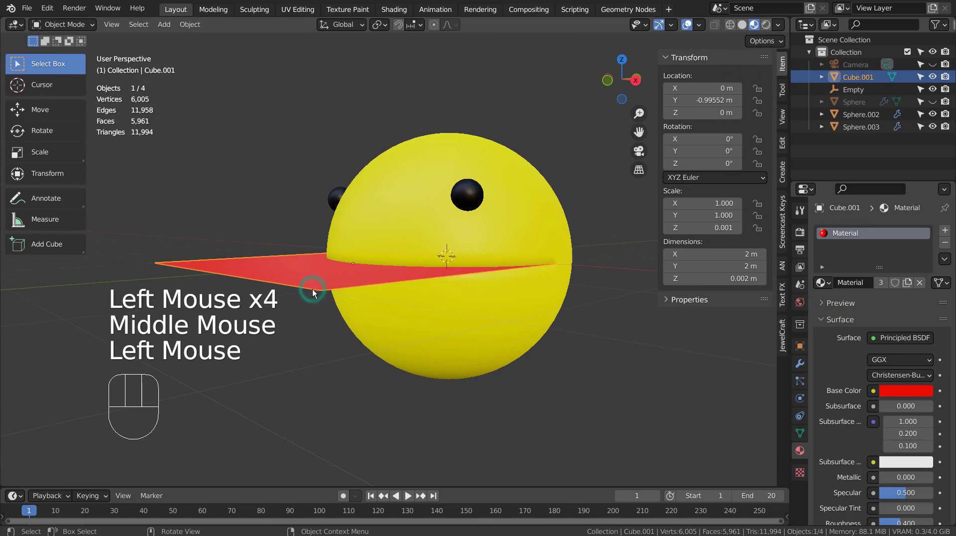
pyautogui.press('Tab')
pyautogui.press('KP_1')
pyautogui.press('KP_3')
pyautogui.scroll(3, 312, 289)
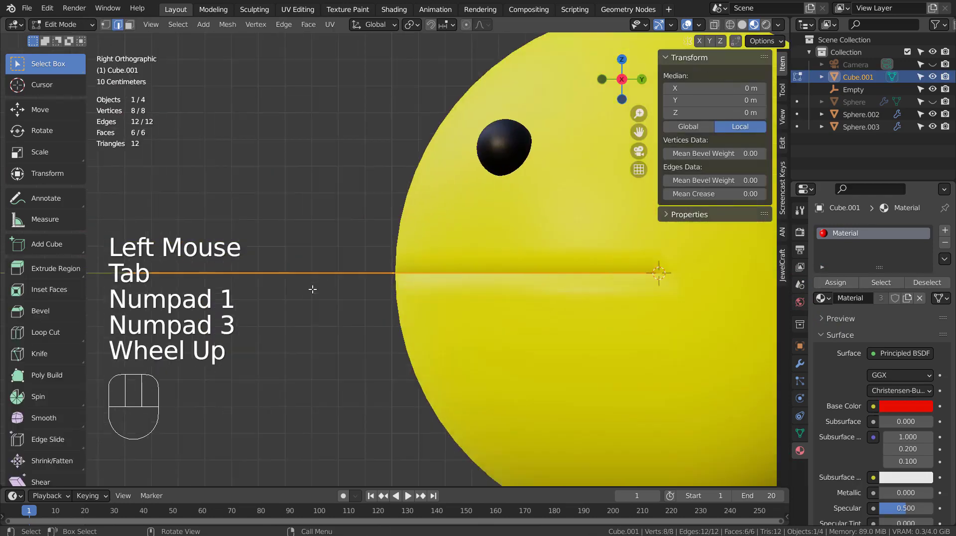
pyautogui.keyDown('shift'); pyautogui.moveTo(312, 289); pyautogui.dragTo(483, 283, button='middle'); pyautogui.keyUp('shift')
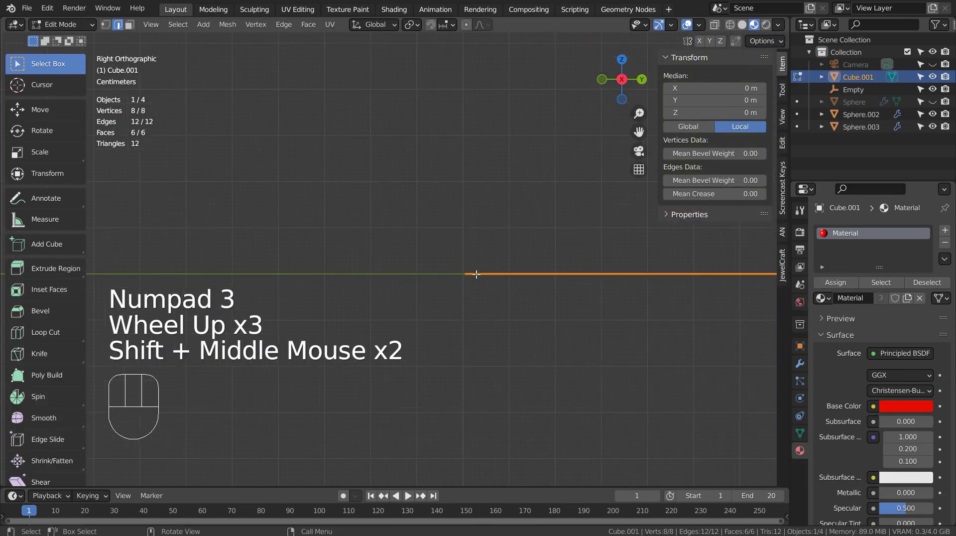
pyautogui.scroll(3, 483, 283)
pyautogui.press('1')
pyautogui.keyDown('shift'); pyautogui.moveTo(604, 303); pyautogui.dragTo(421, 290, button='middle'); pyautogui.keyUp('shift')
pyautogui.scroll(2, 474, 320)
pyautogui.click(531, 266)
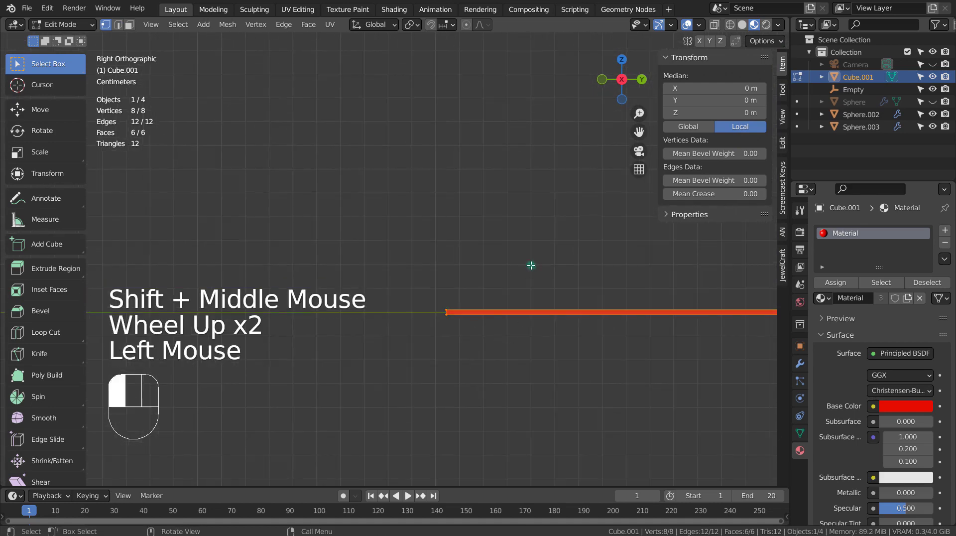
# Step: Select the four vertices at the flattened cube's outer end, away from the sphere, using wireframe display
pyautogui.hotkey('shift', 'z')
pyautogui.click(524, 273)
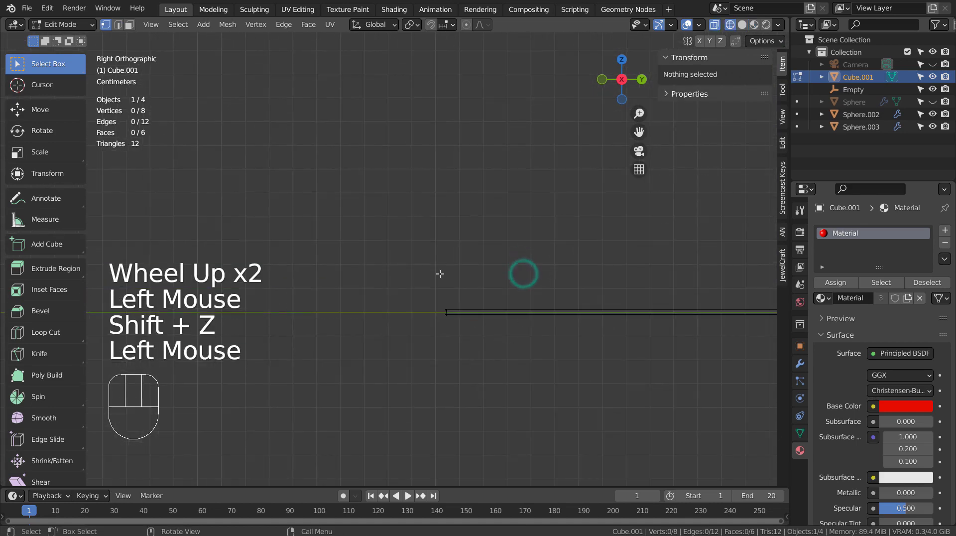
pyautogui.press('1')
pyautogui.press('b')
pyautogui.moveTo(401, 273); pyautogui.dragTo(462, 374)
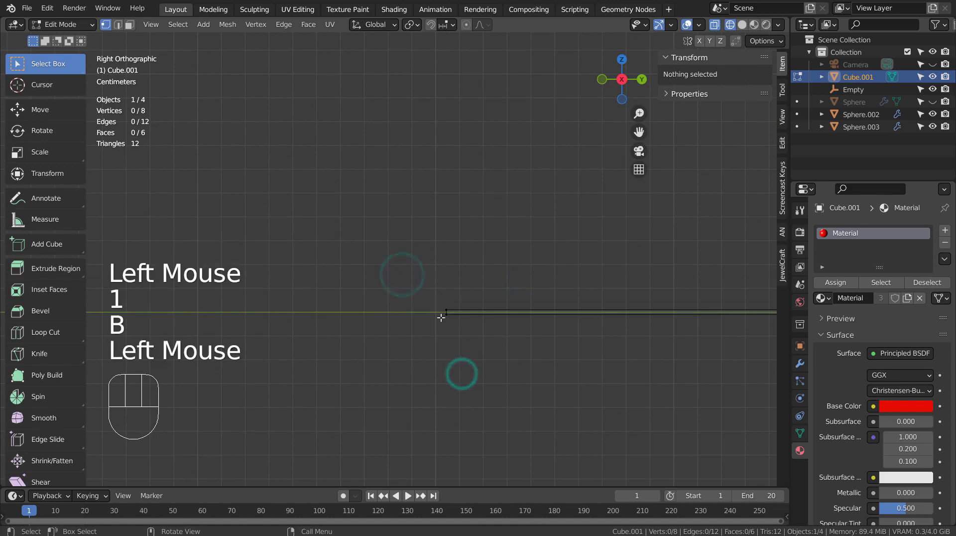
pyautogui.press('b')
pyautogui.moveTo(408, 277); pyautogui.dragTo(466, 377)
pyautogui.scroll(-7, 544, 376)
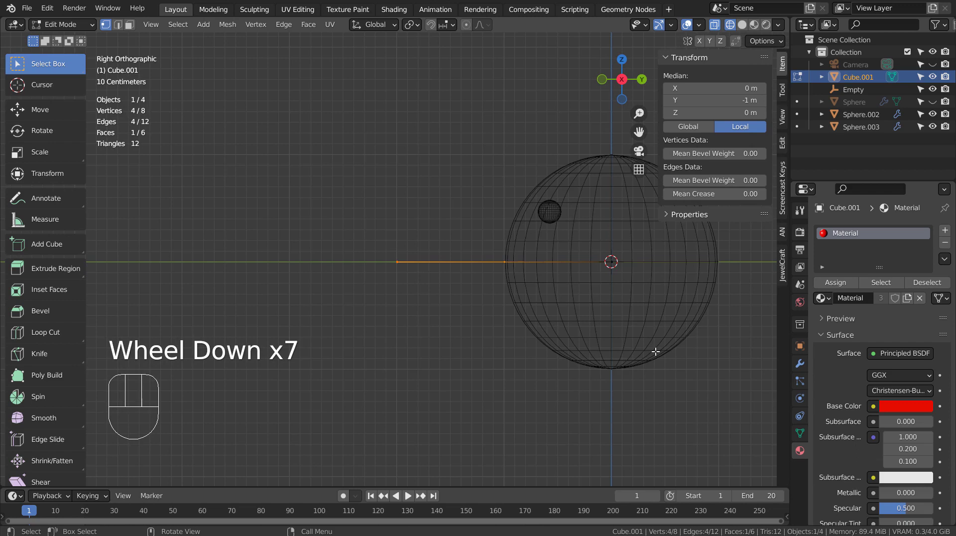
# Step: Leave Edit Mode and add two shape keys, Basis and Key 1, to the flattened cube
pyautogui.press('Tab')
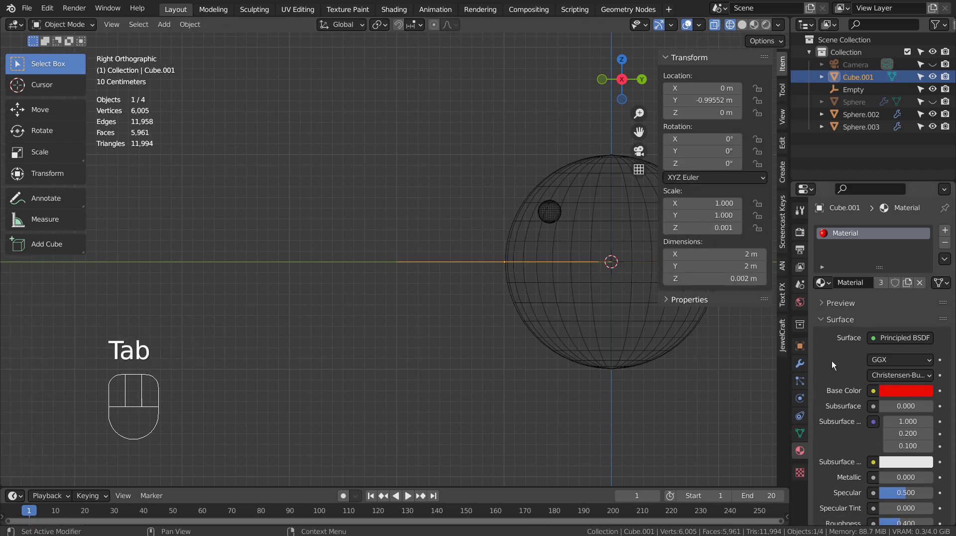
pyautogui.click(799, 432)
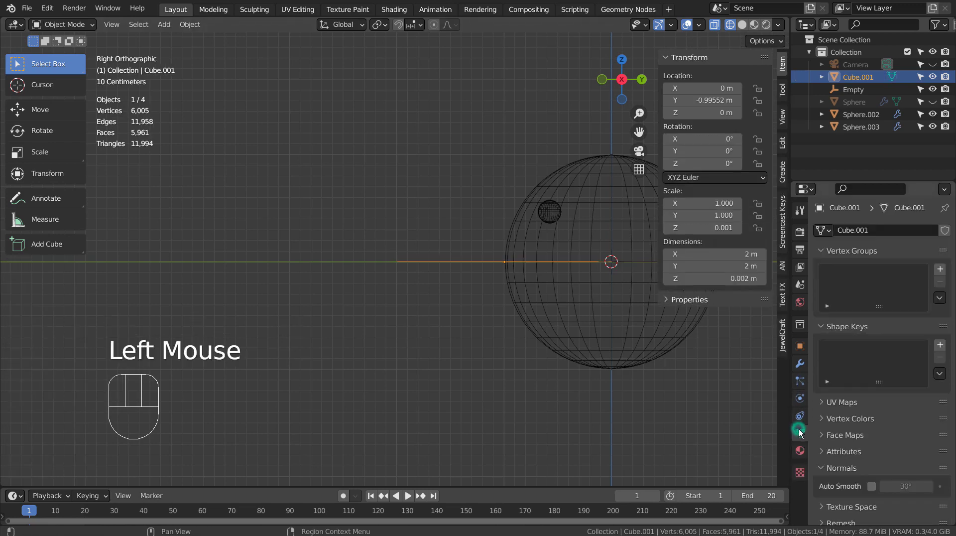
pyautogui.click(941, 345)
pyautogui.click(942, 345)
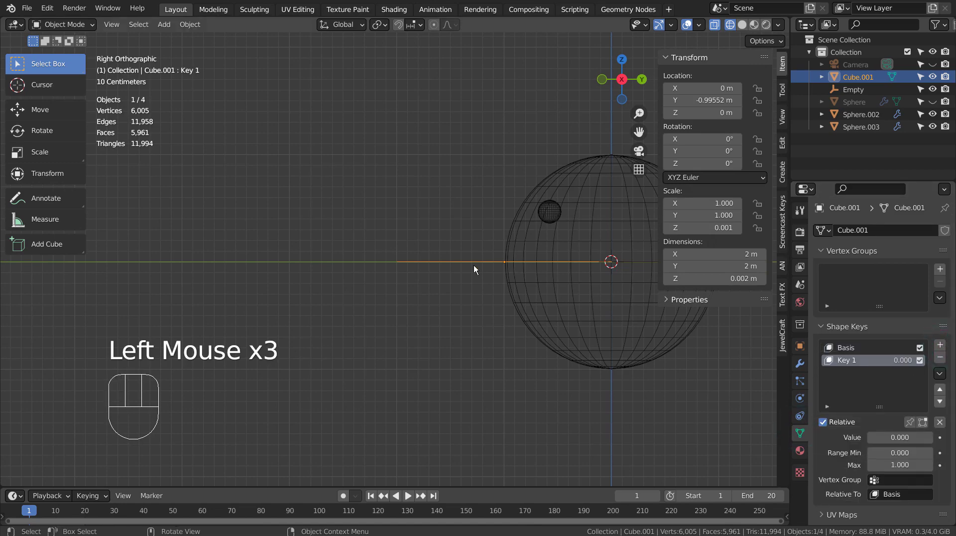
# Step: With Key 1 active, scale the cube's outer end vertices along Z by about 69.8 and again by about 13.2 to form a wedge
pyautogui.scroll(4, 473, 270)
pyautogui.press('Tab')
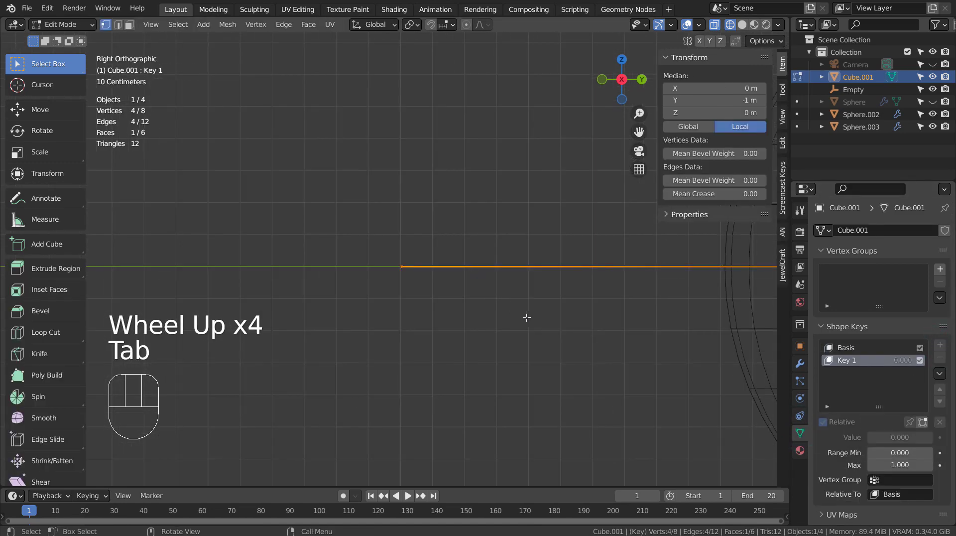
pyautogui.press('s')
pyautogui.press('z')
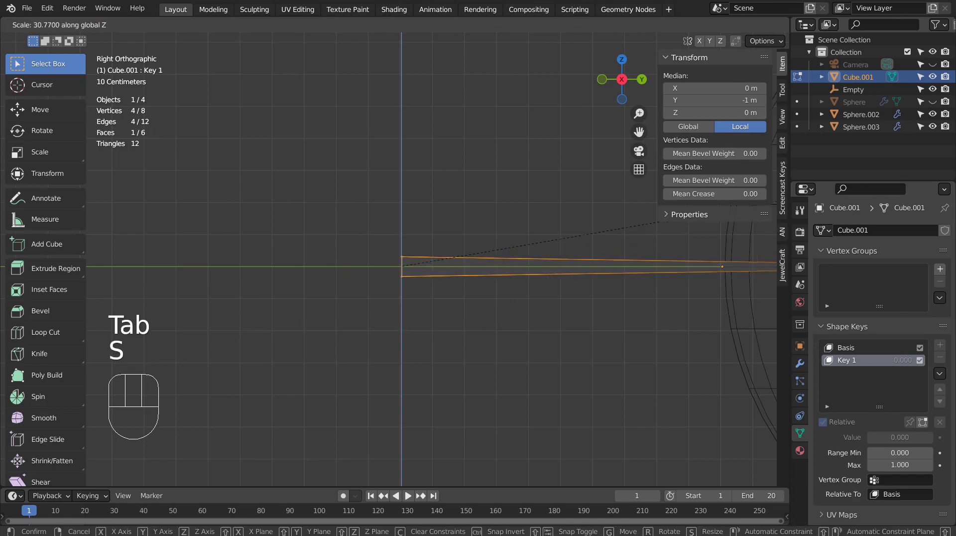
pyautogui.click(243, 210)
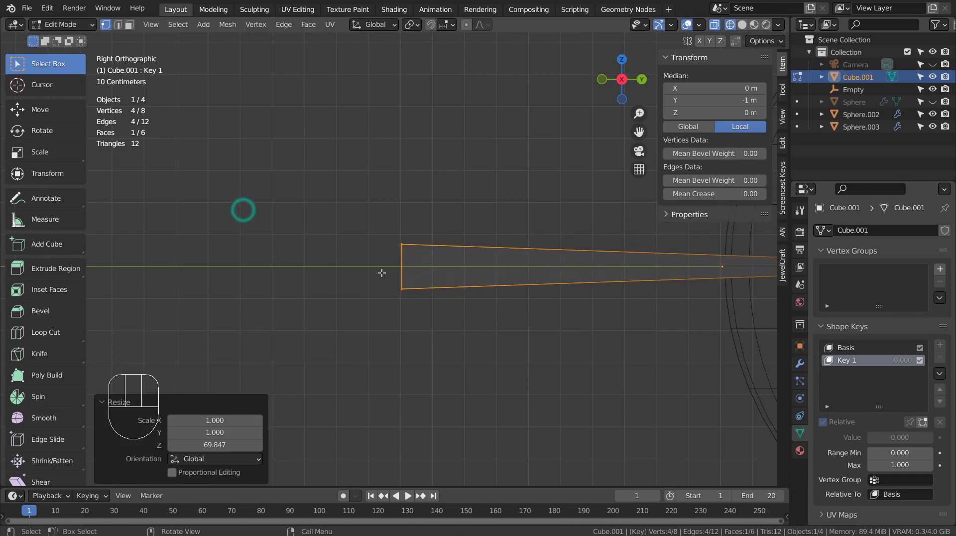
pyautogui.scroll(-2, 382, 273)
pyautogui.press('s')
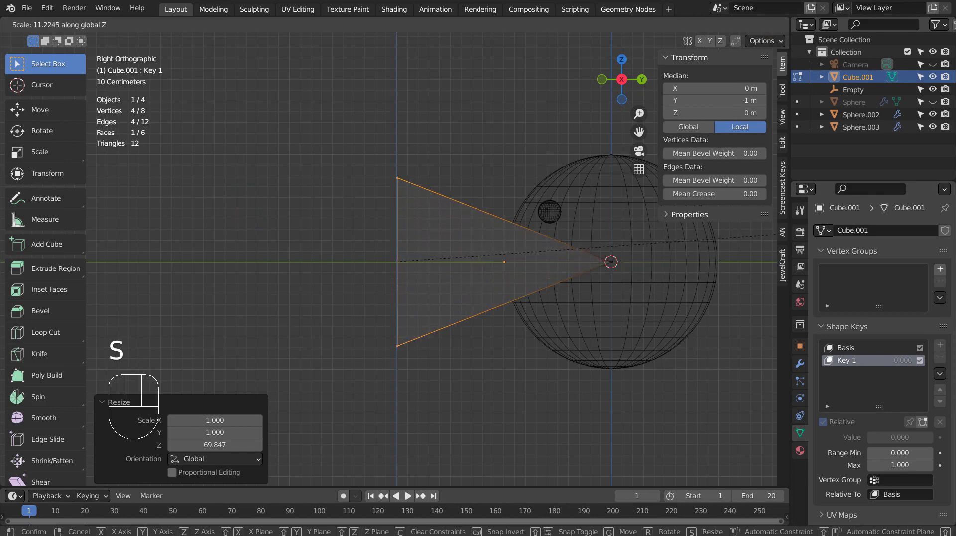
pyautogui.click(294, 172)
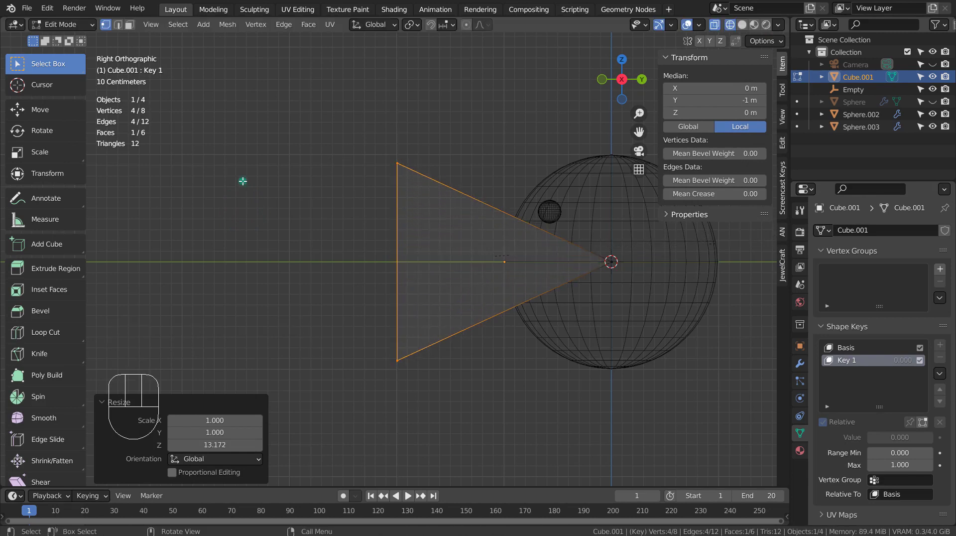
pyautogui.click(238, 183)
# Step: Restore shaded display, return to Object Mode and set the cube's Key 1 shape key value to 1.000
pyautogui.hotkey('shift', 'z')
pyautogui.moveTo(571, 291)
pyautogui.mouseDown(button='middle')
pyautogui.moveTo(692, 352)
pyautogui.moveTo(676, 373)
pyautogui.moveTo(581, 365)
pyautogui.mouseUp(button='middle')
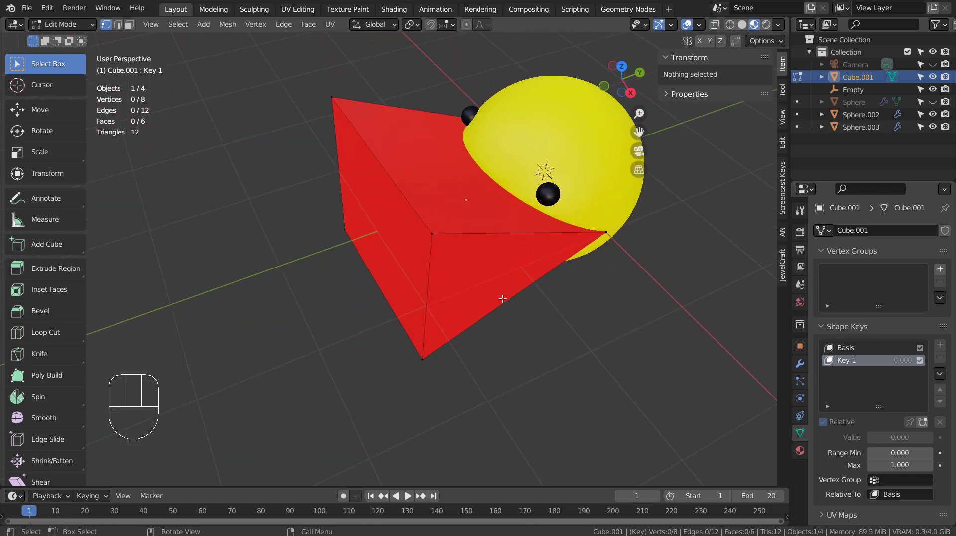
pyautogui.press('Tab')
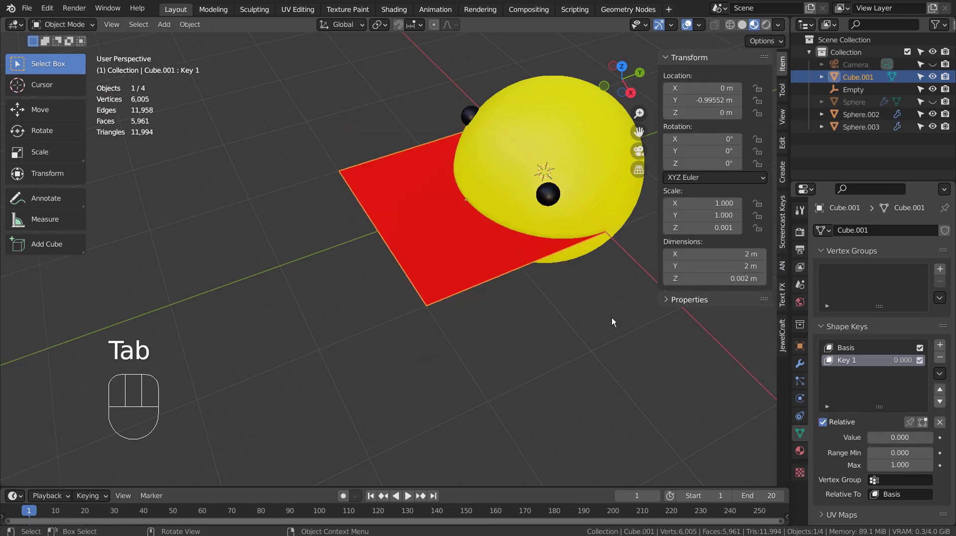
pyautogui.moveTo(898, 442); pyautogui.dragTo(935, 433)
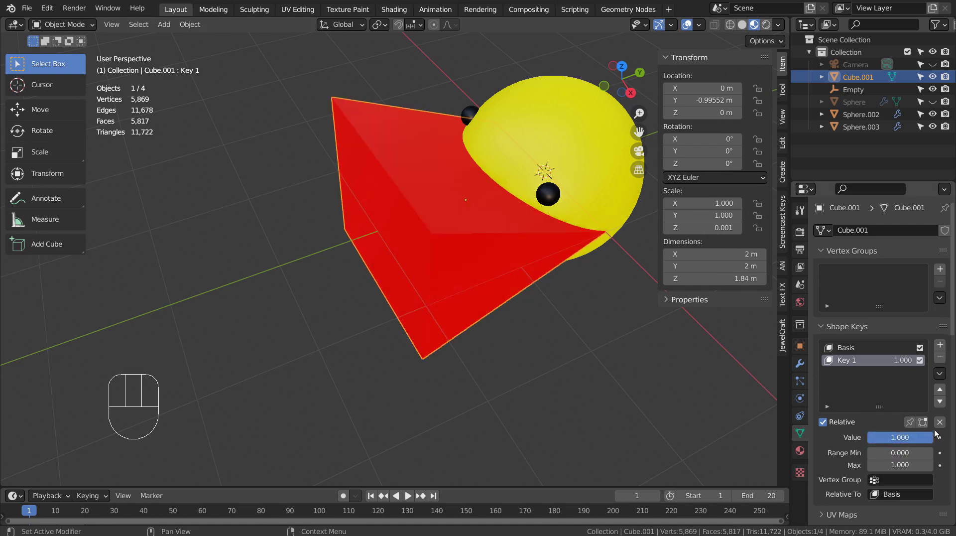
# Step: Hide the cutting cube Cube.001 and enable Auto Smooth on the yellow sphere's normals
pyautogui.click(932, 76)
pyautogui.moveTo(322, 409); pyautogui.dragTo(263, 298, button='middle')
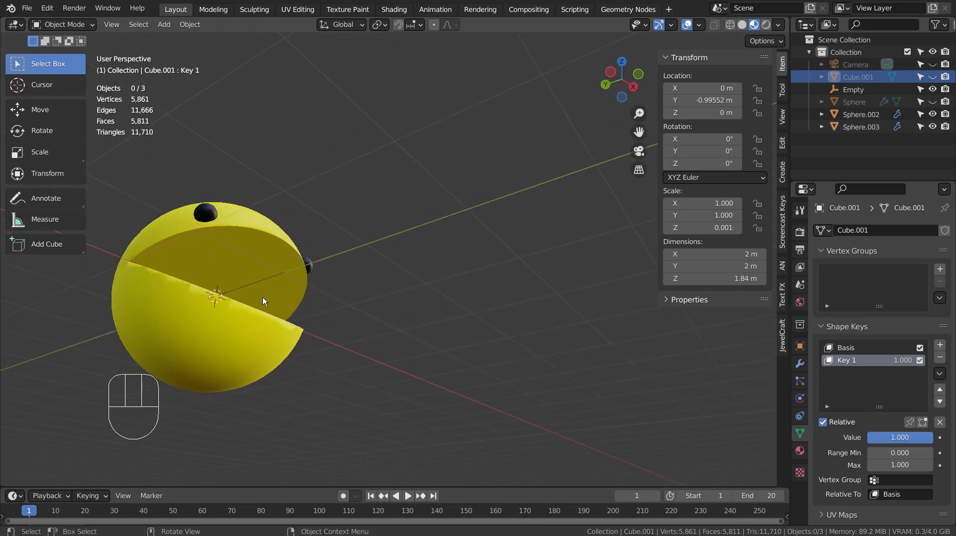
pyautogui.click(190, 304)
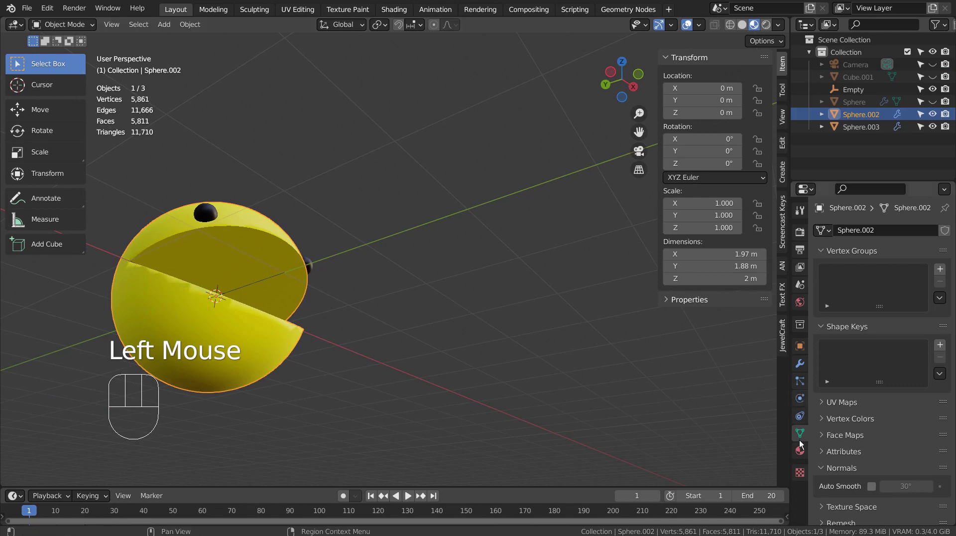
pyautogui.click(800, 347)
pyautogui.scroll(-3, 844, 478)
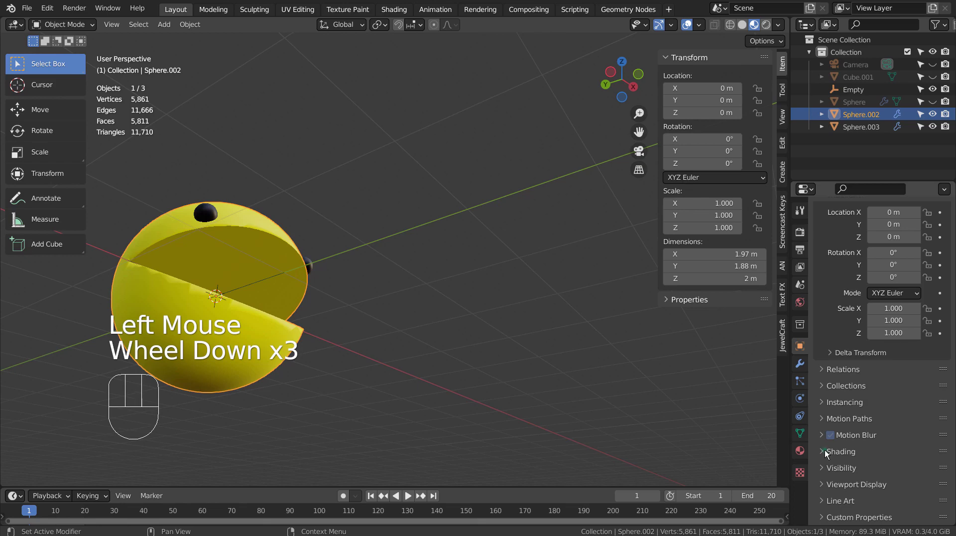
pyautogui.click(825, 453)
pyautogui.click(826, 452)
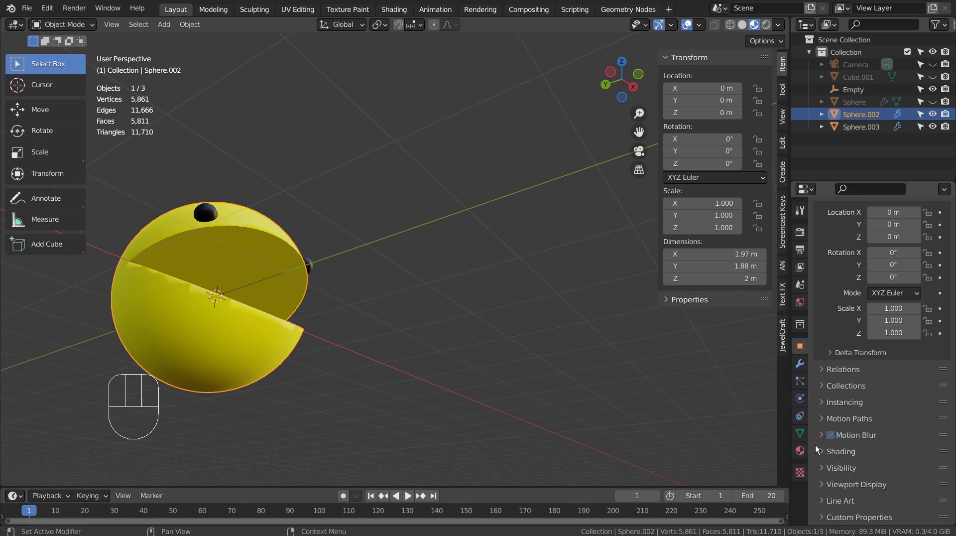
pyautogui.click(802, 432)
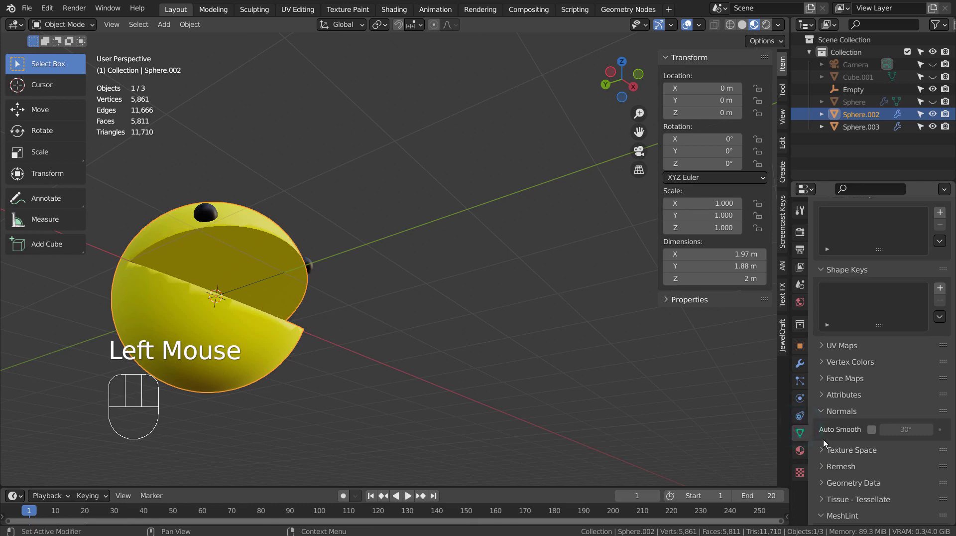
pyautogui.click(868, 432)
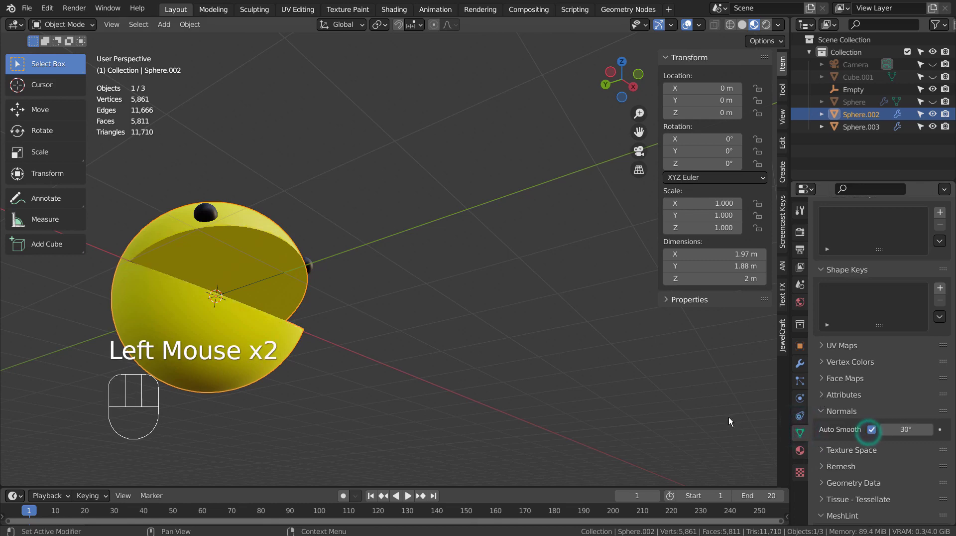
pyautogui.click(654, 384)
# Step: Examine the open mouth and eyes of the yellow sphere from several angles, briefly showing the cutting cube
pyautogui.moveTo(596, 334); pyautogui.dragTo(445, 364, button='middle')
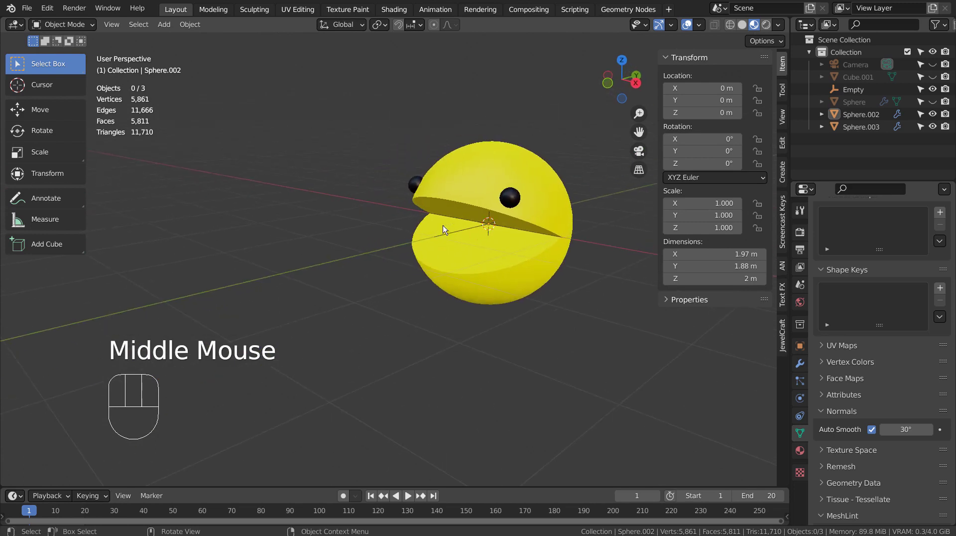
pyautogui.keyDown('shift'); pyautogui.moveTo(444, 225); pyautogui.dragTo(455, 319, button='middle'); pyautogui.keyUp('shift')
pyautogui.scroll(3, 495, 369)
pyautogui.moveTo(496, 369); pyautogui.dragTo(622, 259, button='middle')
pyautogui.click(932, 76)
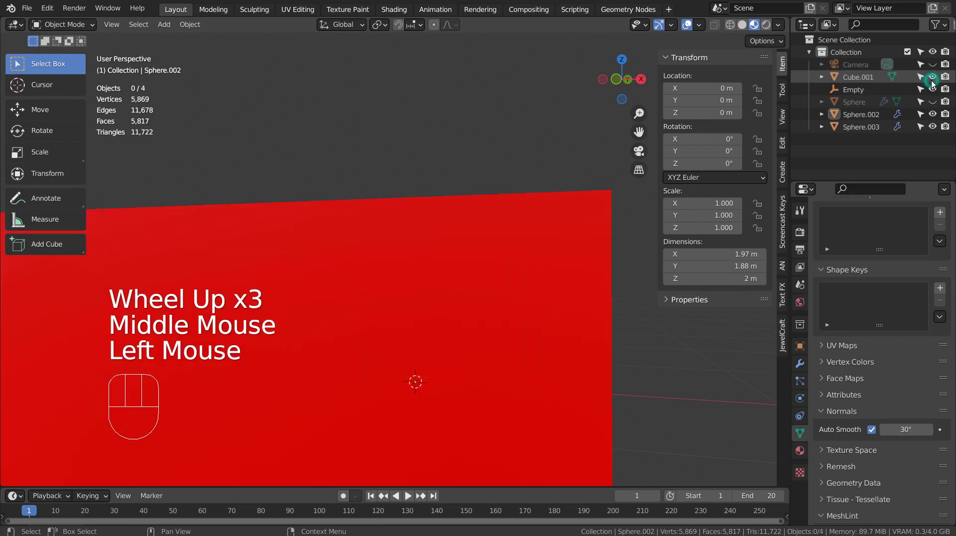
pyautogui.click(933, 77)
pyautogui.moveTo(477, 390); pyautogui.dragTo(544, 95, button='middle')
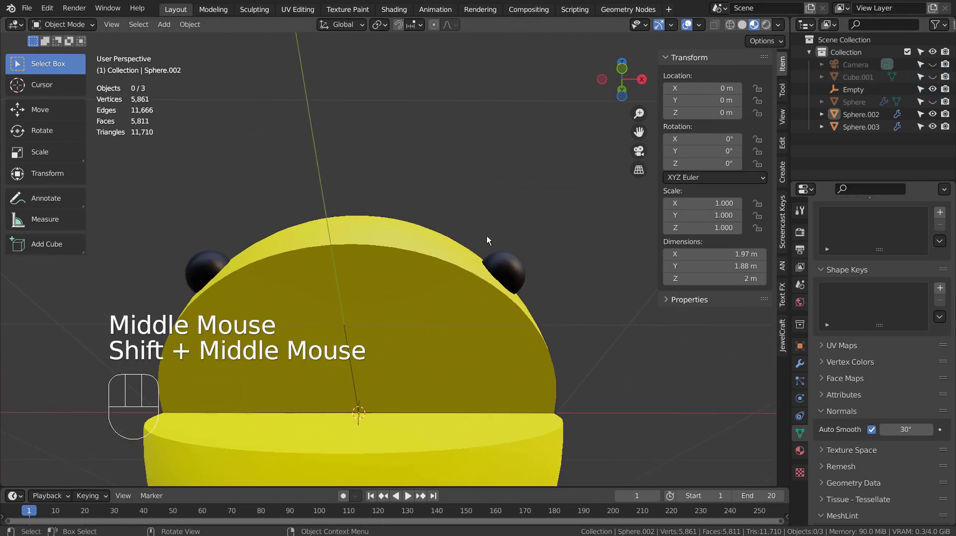
pyautogui.scroll(-2, 568, 373)
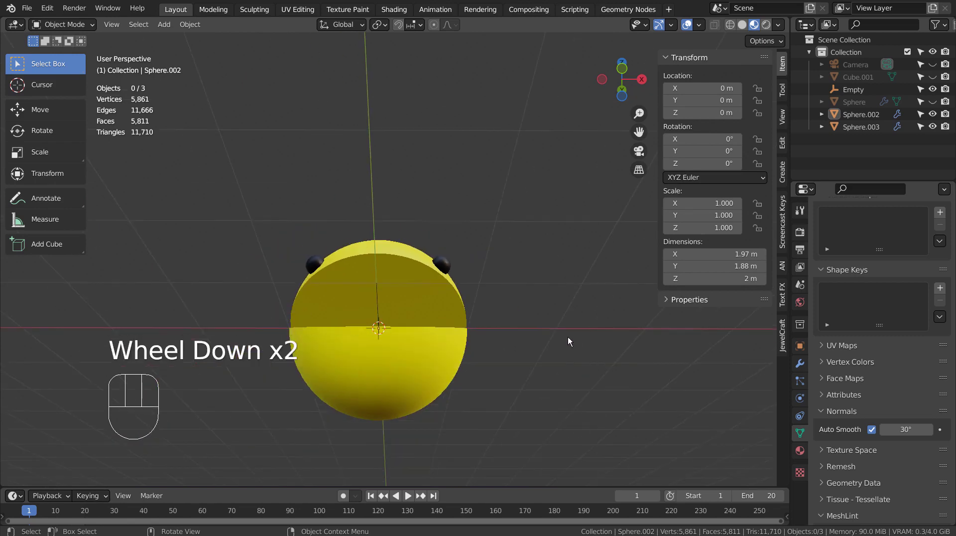
pyautogui.moveTo(568, 337); pyautogui.dragTo(552, 391, button='middle')
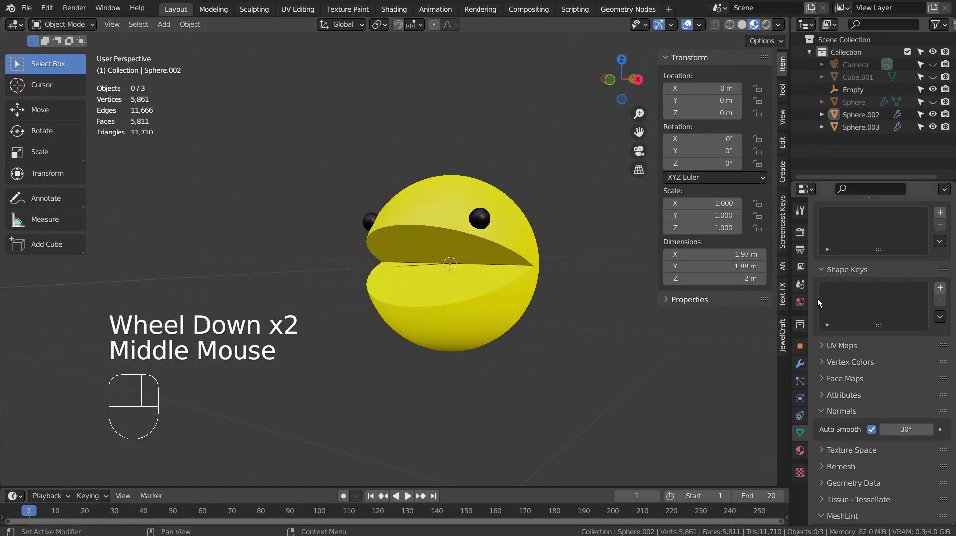
# Step: Add a second material slot to the yellow sphere and assign the existing red material named Material to it
pyautogui.click(800, 450)
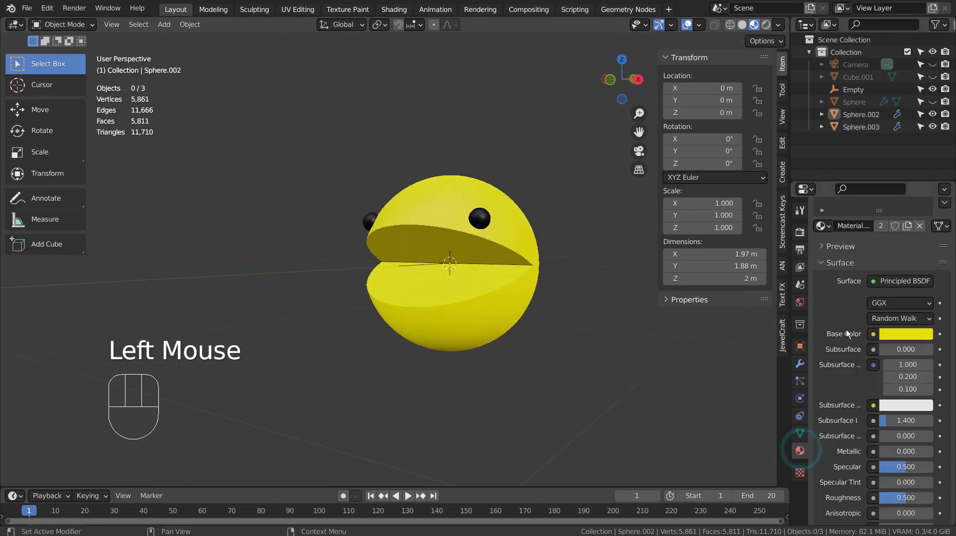
pyautogui.scroll(3, 847, 331)
pyautogui.click(944, 231)
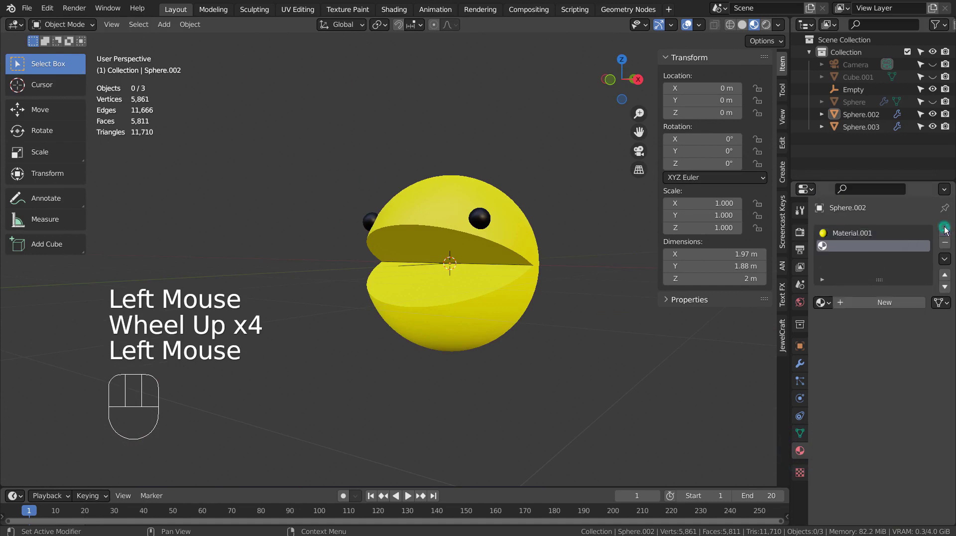
pyautogui.click(823, 302)
pyautogui.click(816, 320)
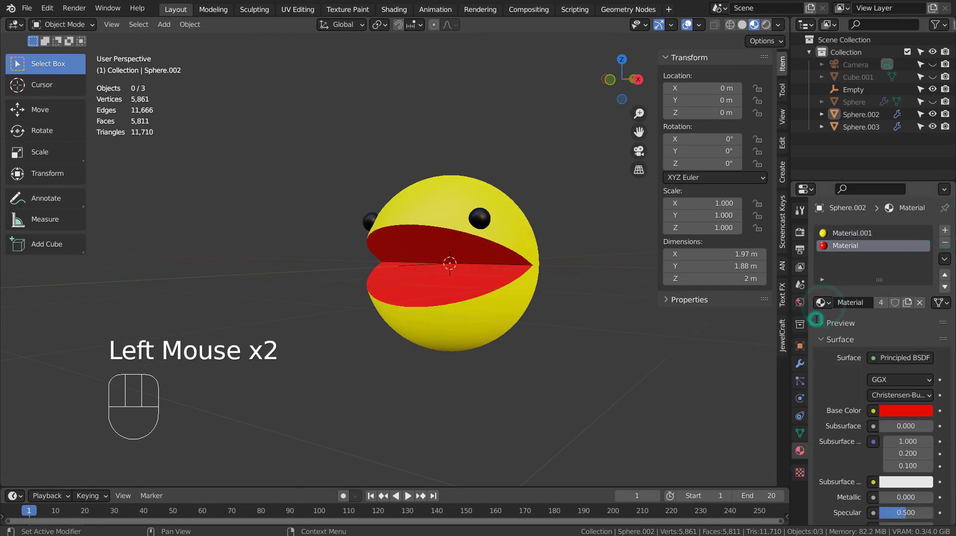
pyautogui.moveTo(512, 332); pyautogui.dragTo(674, 300, button='middle')
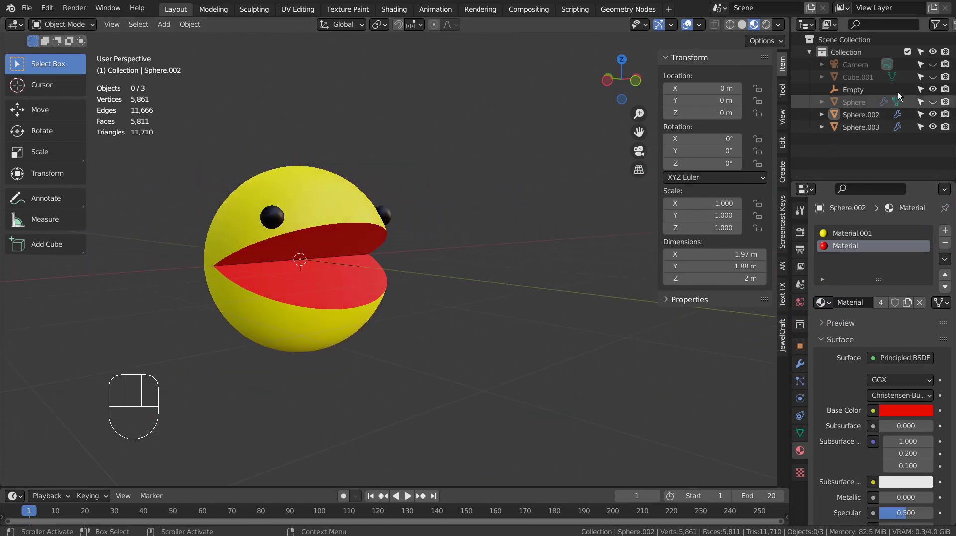
# Step: Show and hide the cutting cube repeatedly to compare it with the red mouth interior, leaving it hidden
pyautogui.click(930, 77)
pyautogui.click(930, 77)
pyautogui.click(931, 78)
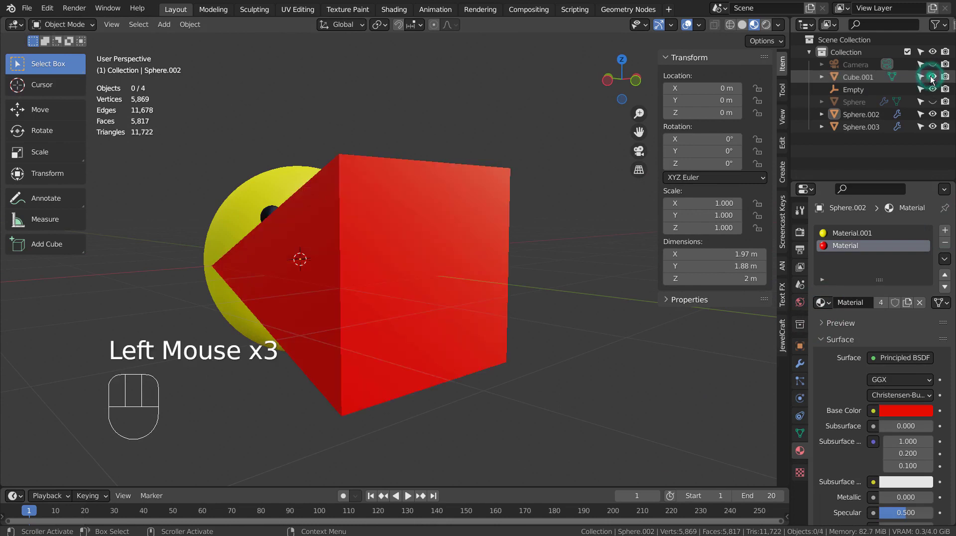
pyautogui.click(930, 77)
pyautogui.click(931, 77)
pyautogui.click(931, 77)
pyautogui.click(930, 77)
pyautogui.click(930, 77)
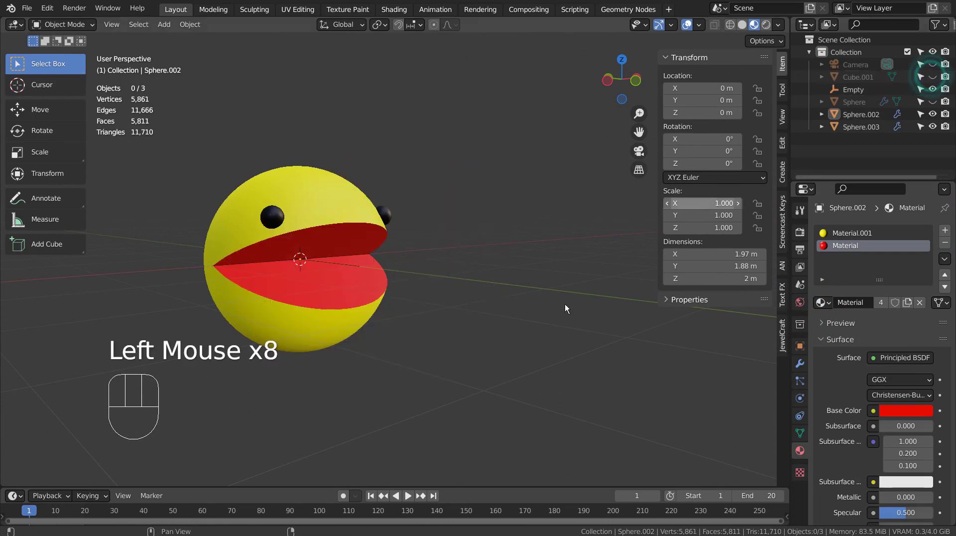
# Step: Play the timeline briefly while facing the open mouth, then stop and return to frame 1
pyautogui.moveTo(544, 393); pyautogui.dragTo(428, 428, button='middle')
pyautogui.click(407, 496)
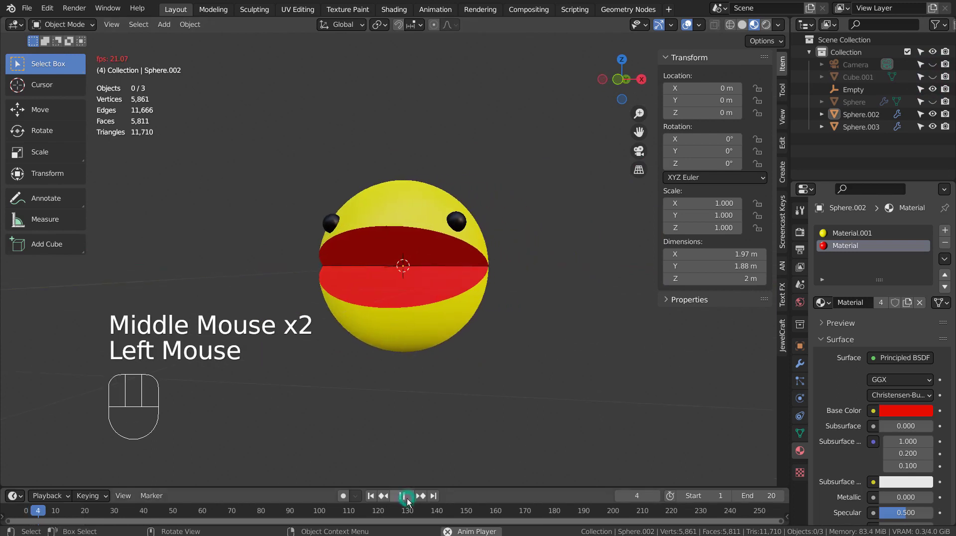
pyautogui.click(408, 495)
pyautogui.click(371, 496)
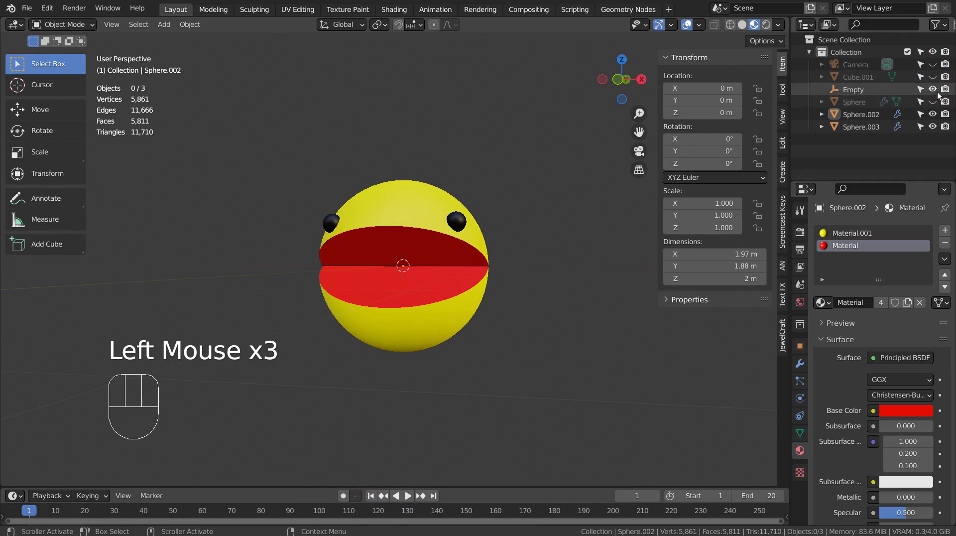
# Step: Keyframe the Key 1 shape key of the hidden cutting cube Cube.001 at value 1.000 on frames 1 and 20
pyautogui.click(876, 78)
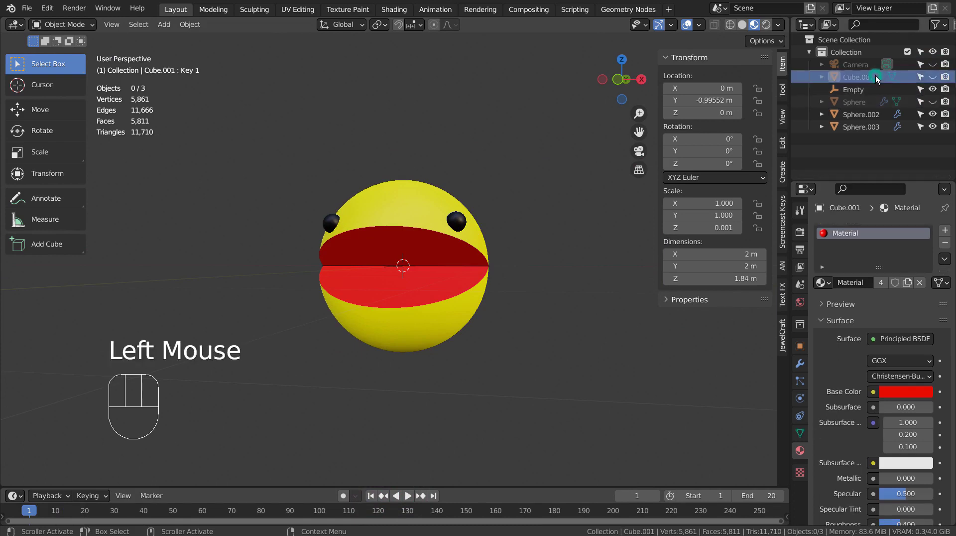
pyautogui.click(801, 432)
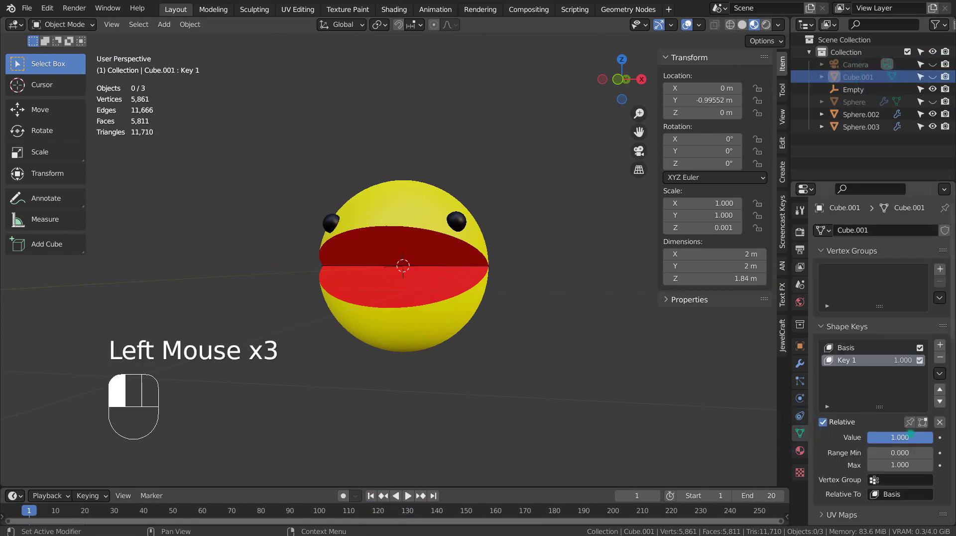
pyautogui.moveTo(911, 433)
pyautogui.mouseDown()
pyautogui.moveTo(870, 437)
pyautogui.moveTo(927, 438)
pyautogui.mouseUp()
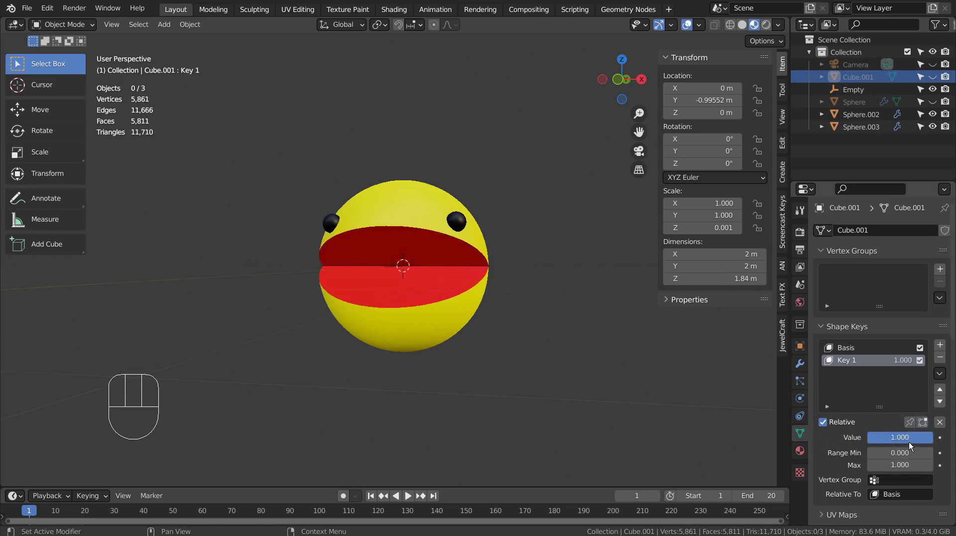
pyautogui.press('i')
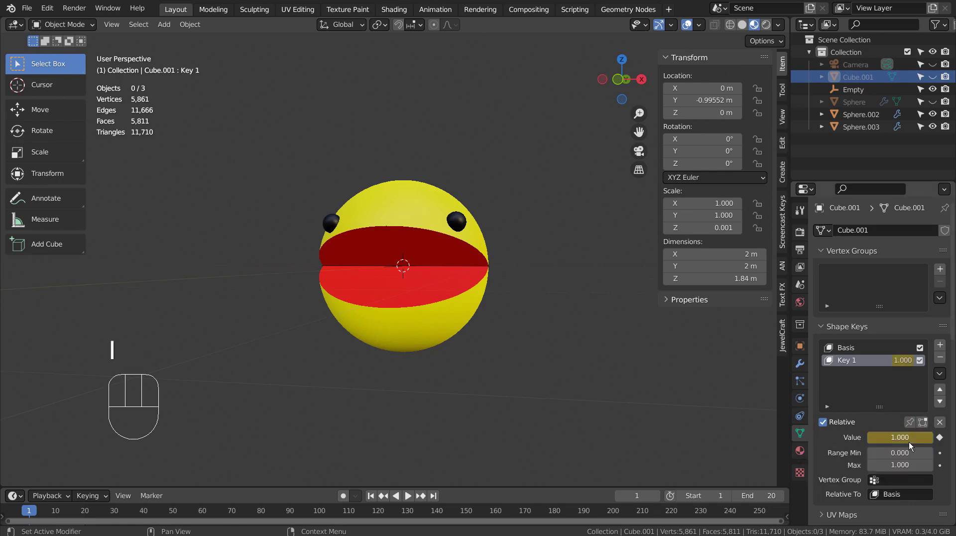
pyautogui.click(85, 512)
pyautogui.press('i')
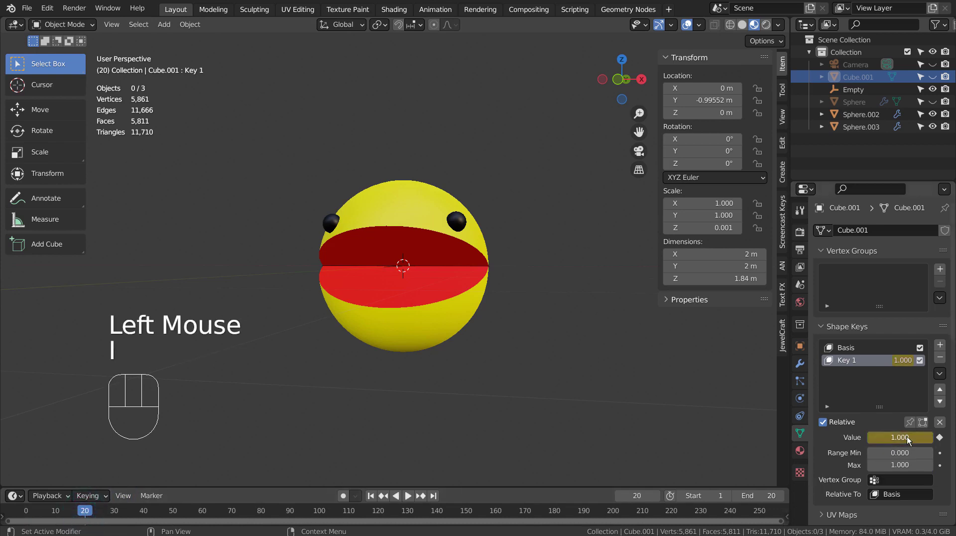
# Step: Set the Key 1 shape key value to 0.000 at frame 10 and keyframe it to close the mouth
pyautogui.click(54, 511)
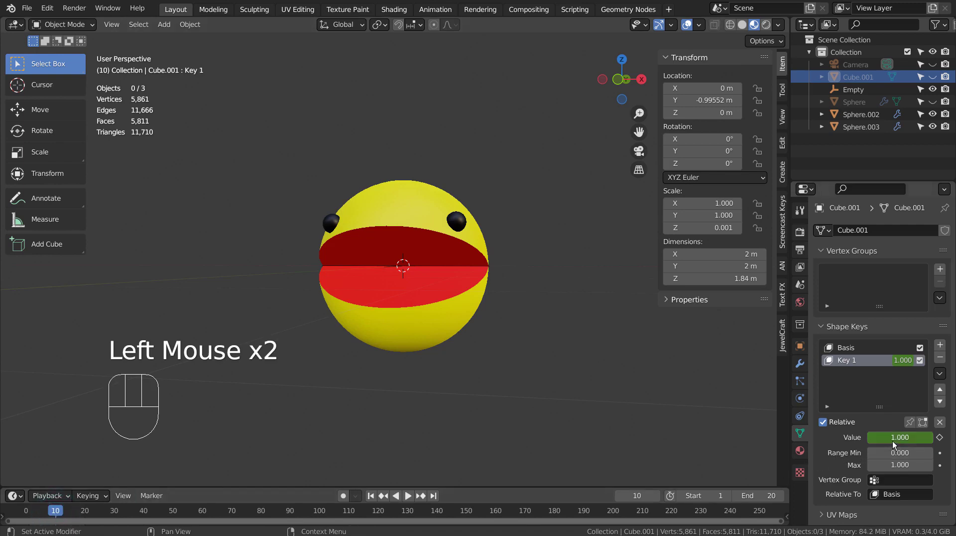
pyautogui.moveTo(922, 435); pyautogui.dragTo(916, 438)
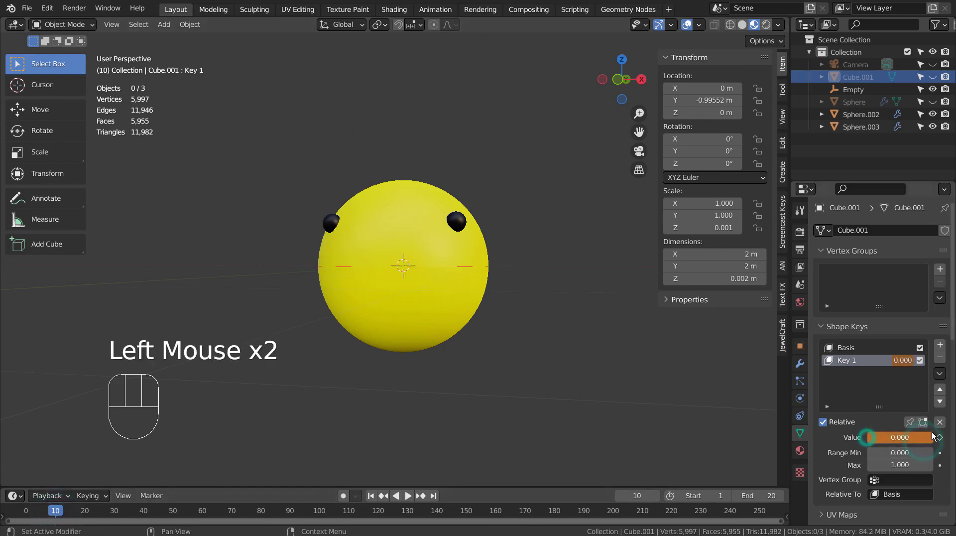
pyautogui.press('i')
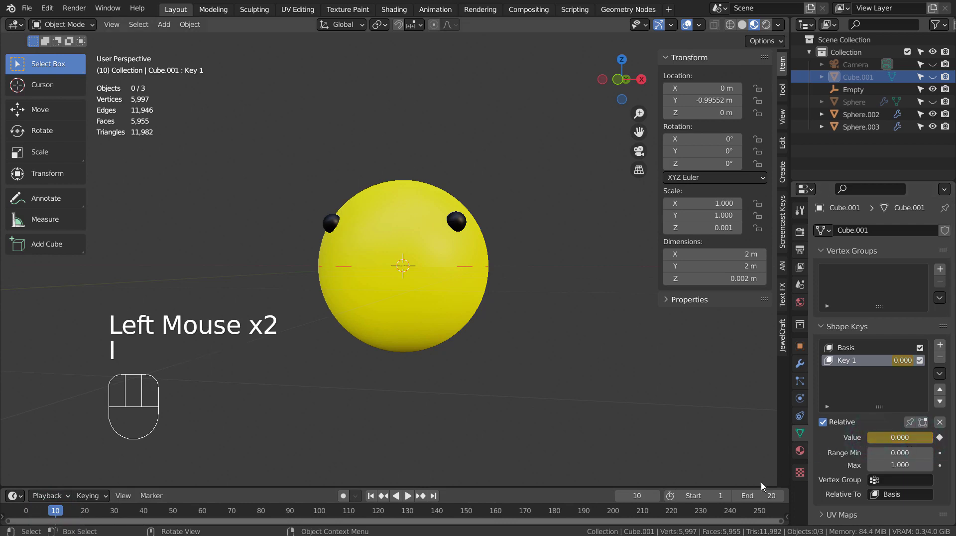
pyautogui.click(753, 497)
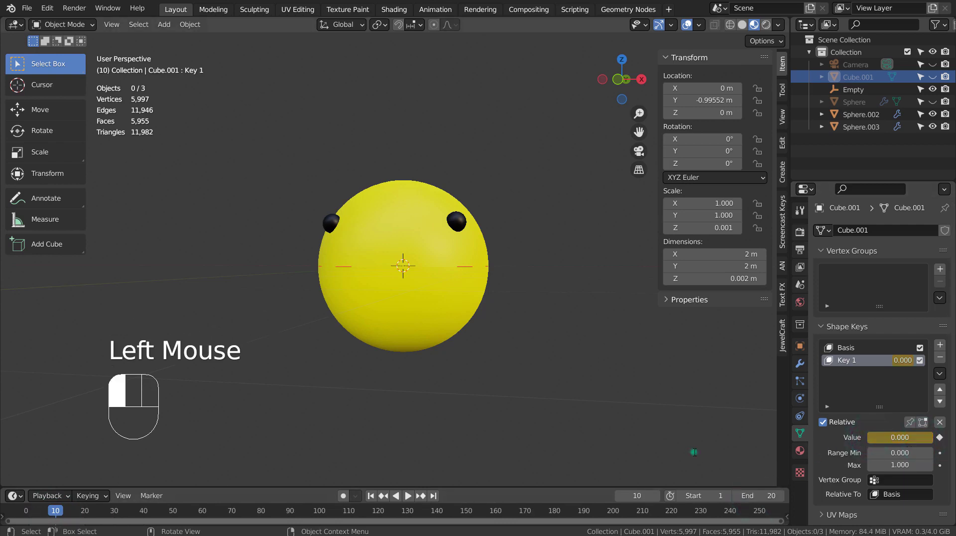
# Step: Play the mouth animation and examine the opening and closing from the front and both sides
pyautogui.click(413, 495)
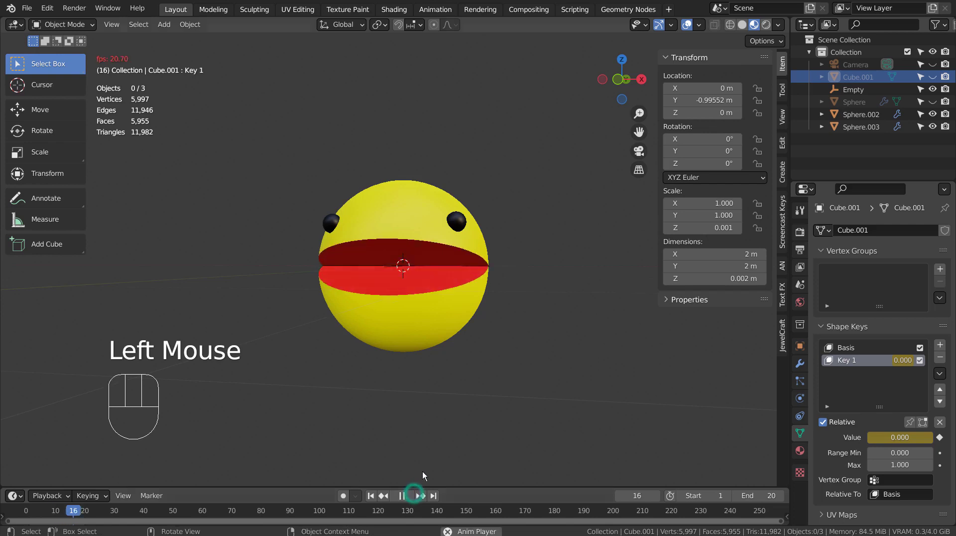
pyautogui.moveTo(327, 416); pyautogui.dragTo(497, 415, button='middle')
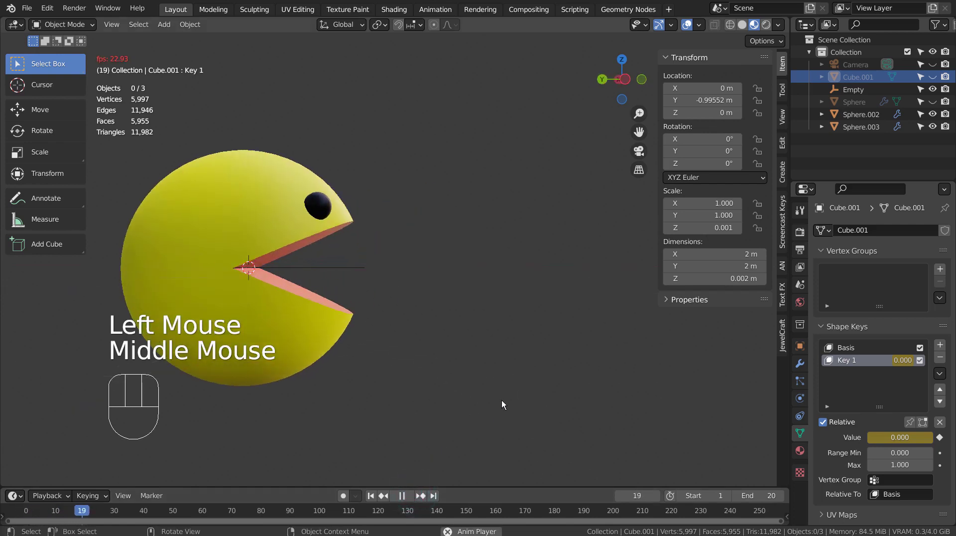
pyautogui.scroll(-3, 518, 384)
pyautogui.scroll(-2, 522, 378)
pyautogui.moveTo(582, 363); pyautogui.dragTo(401, 372, button='middle')
pyautogui.scroll(4, 400, 371)
pyautogui.moveTo(489, 369); pyautogui.dragTo(464, 366, button='middle')
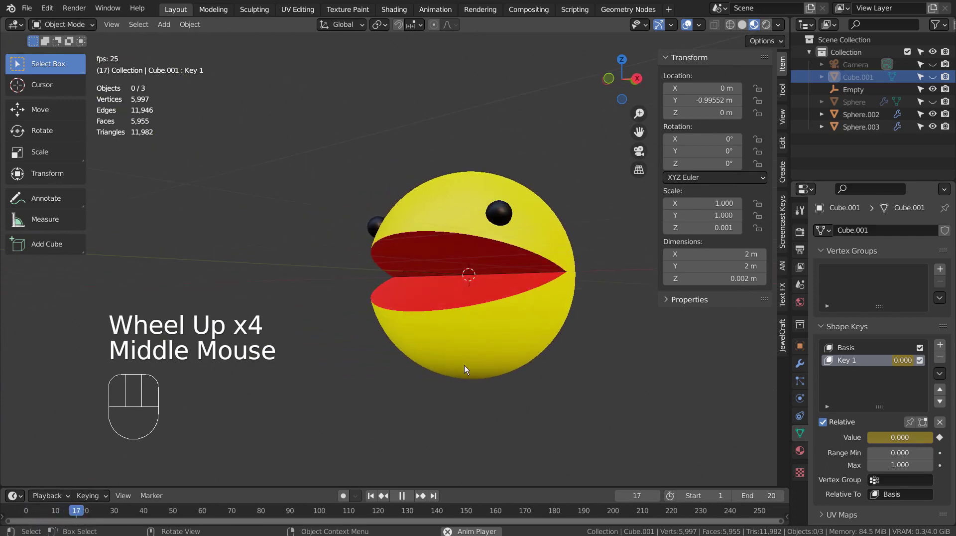
pyautogui.moveTo(480, 406); pyautogui.dragTo(611, 414, button='middle')
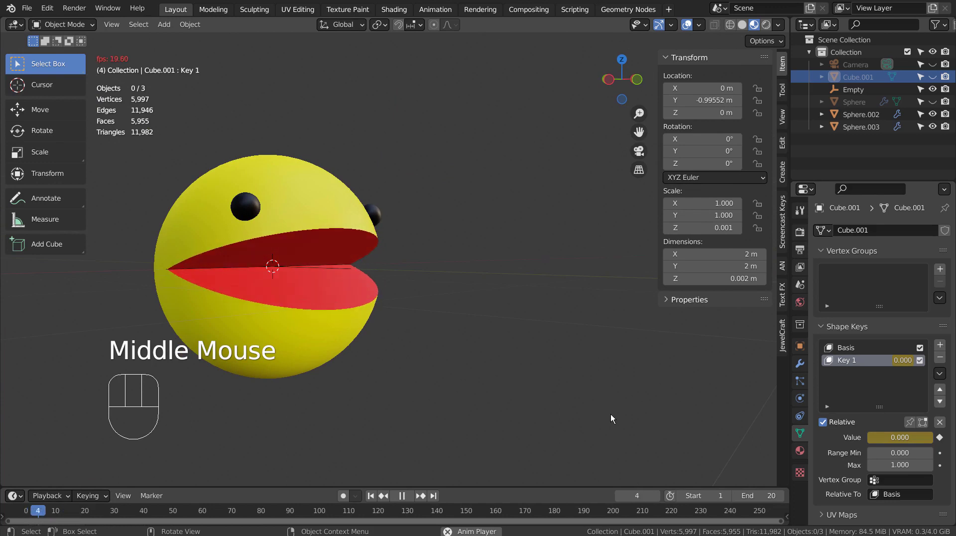